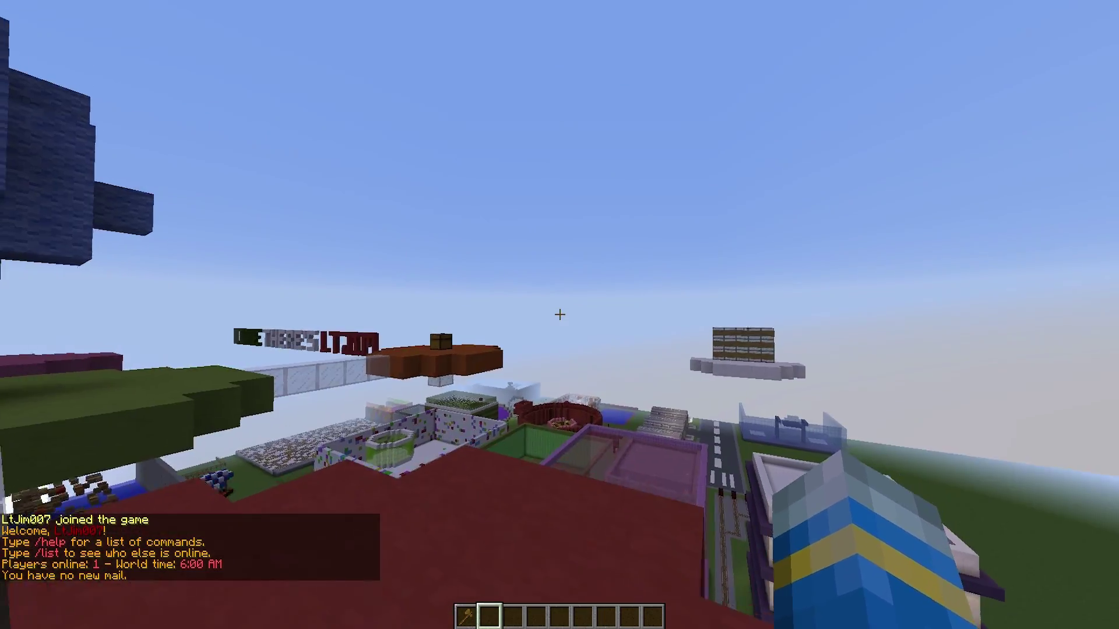
pyautogui.press('w')
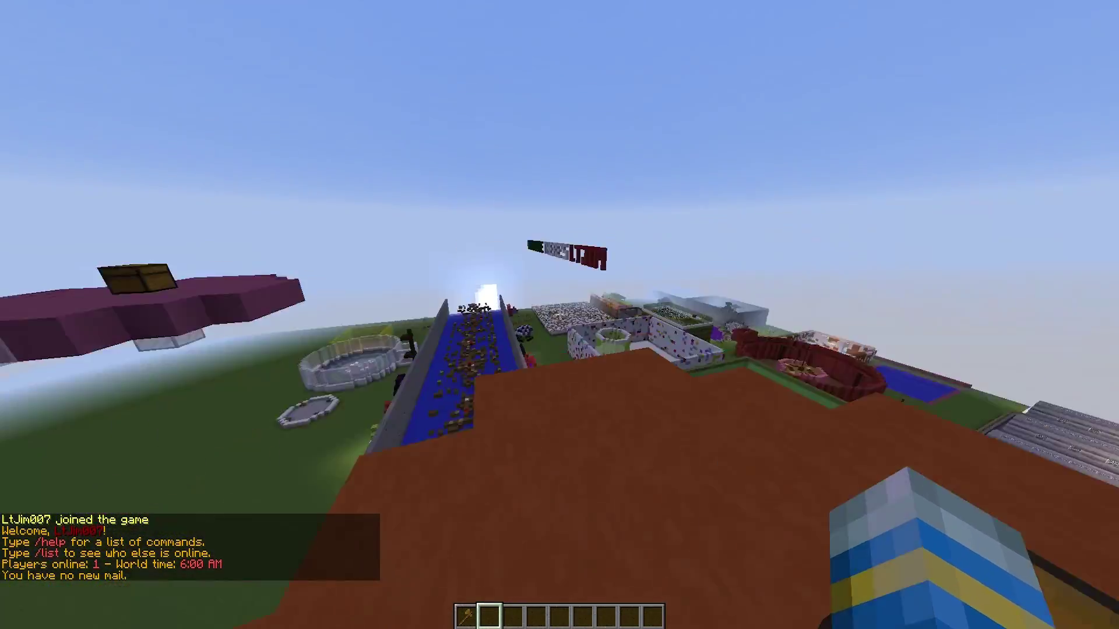
# - Fly across the sky islands and drop down beside the pink-glass building
pyautogui.press('w')
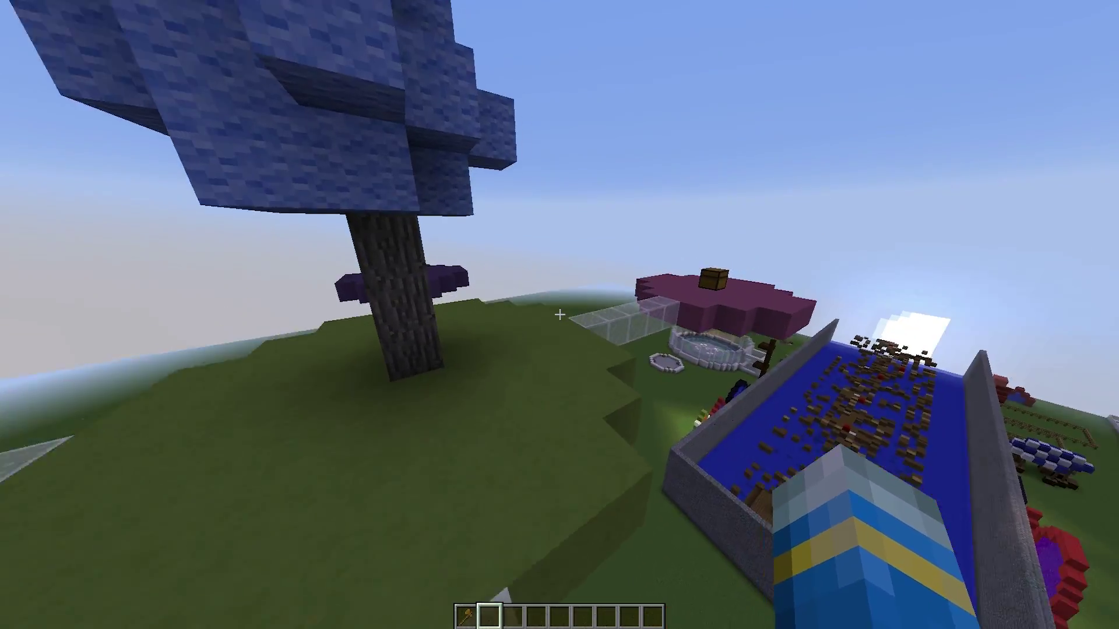
pyautogui.press('w')
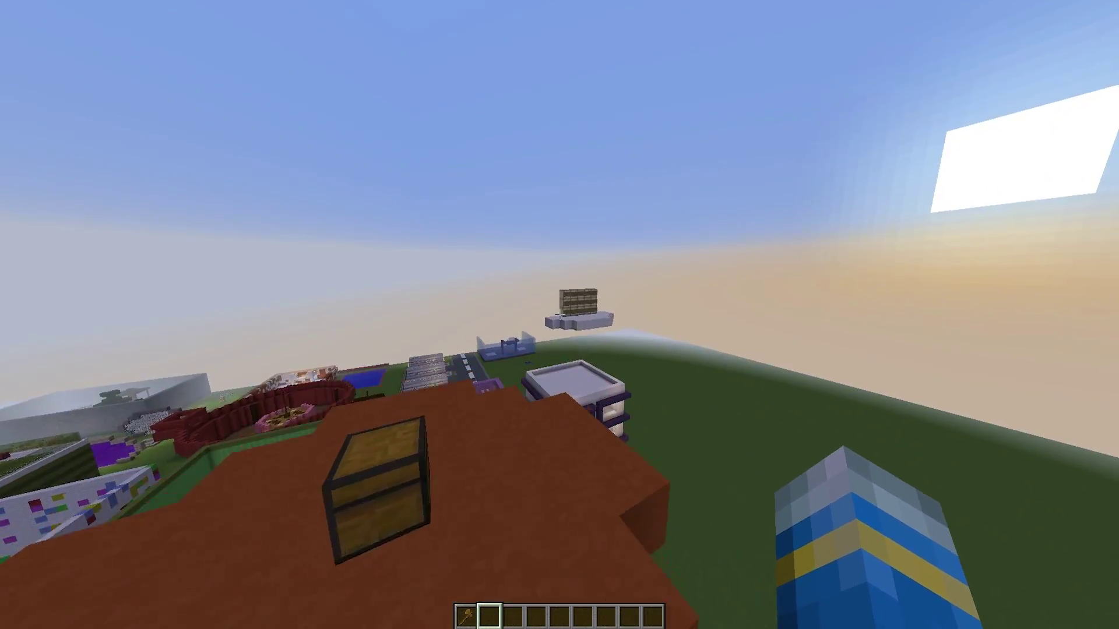
pyautogui.press('w')
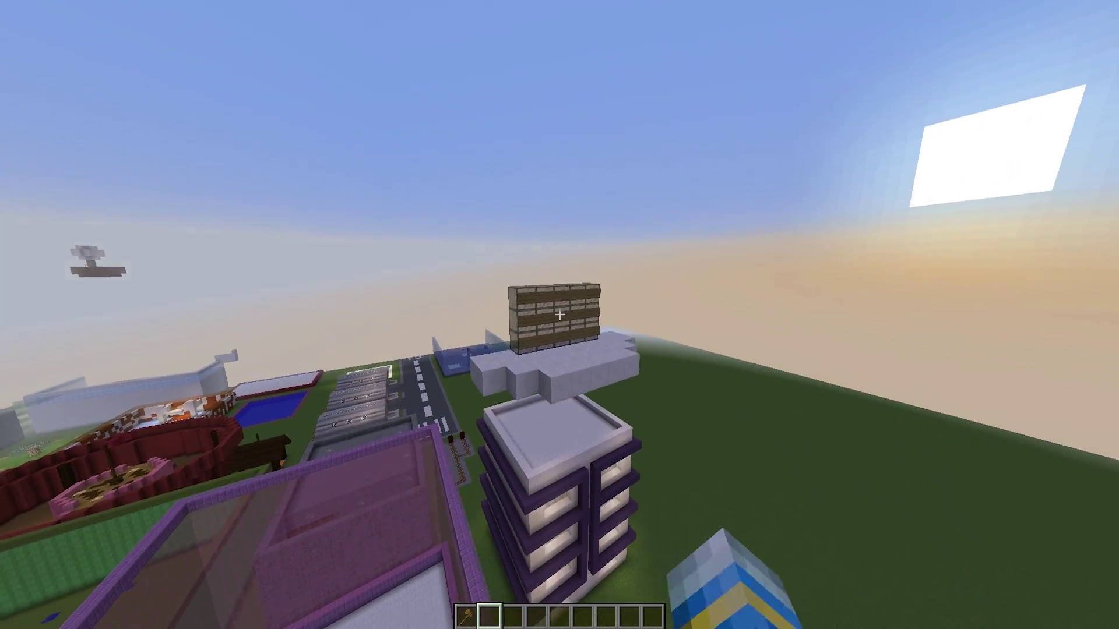
pyautogui.press('w')
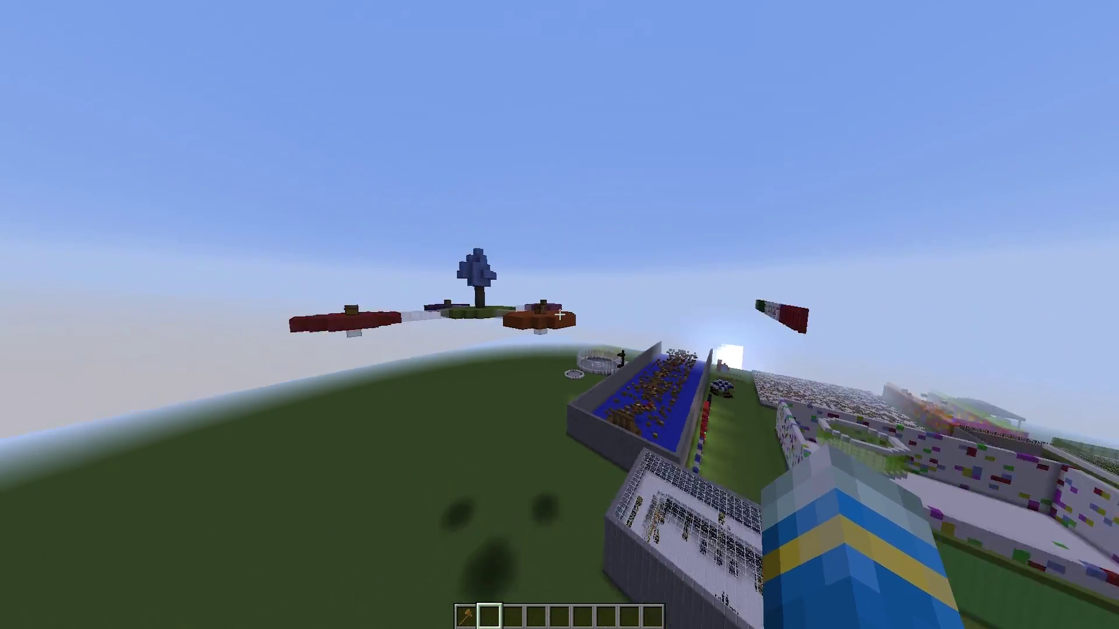
pyautogui.press('space')
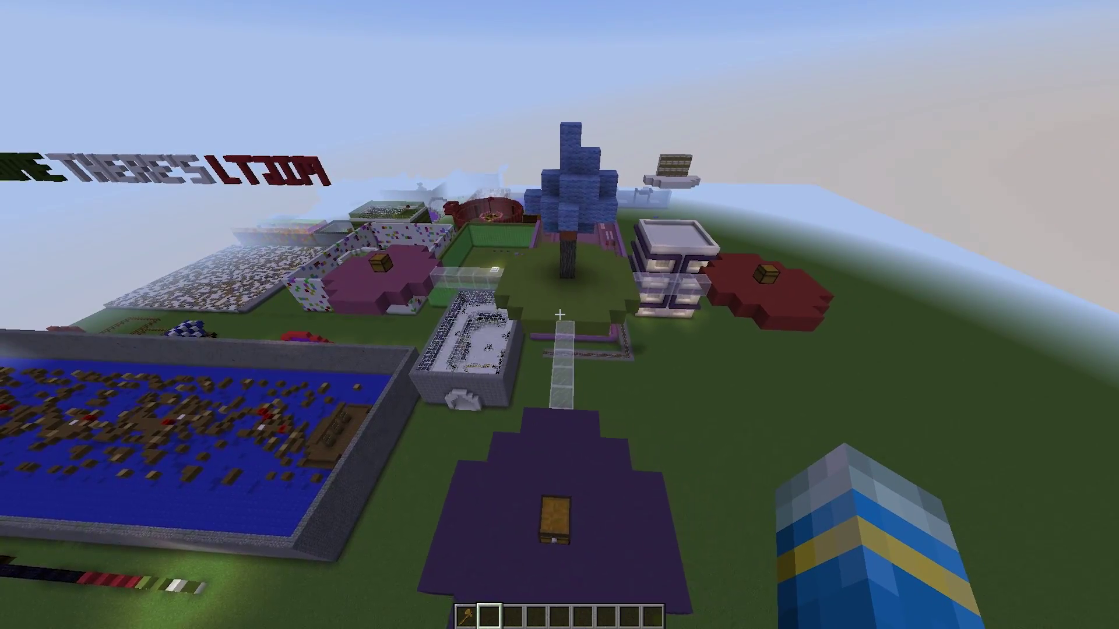
pyautogui.press('w')
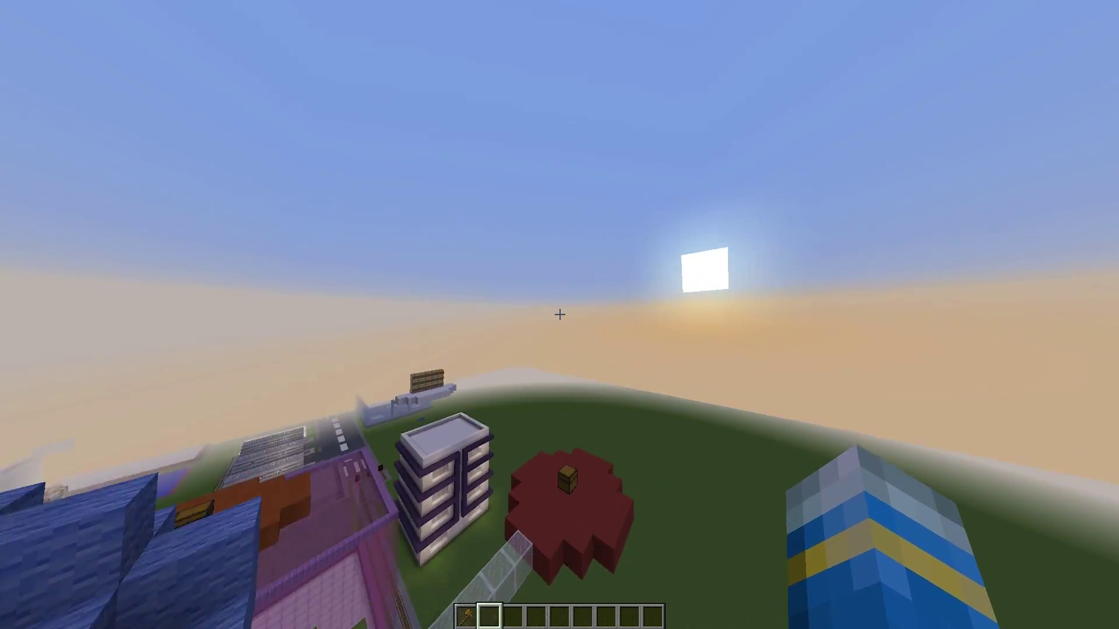
pyautogui.press('shift')
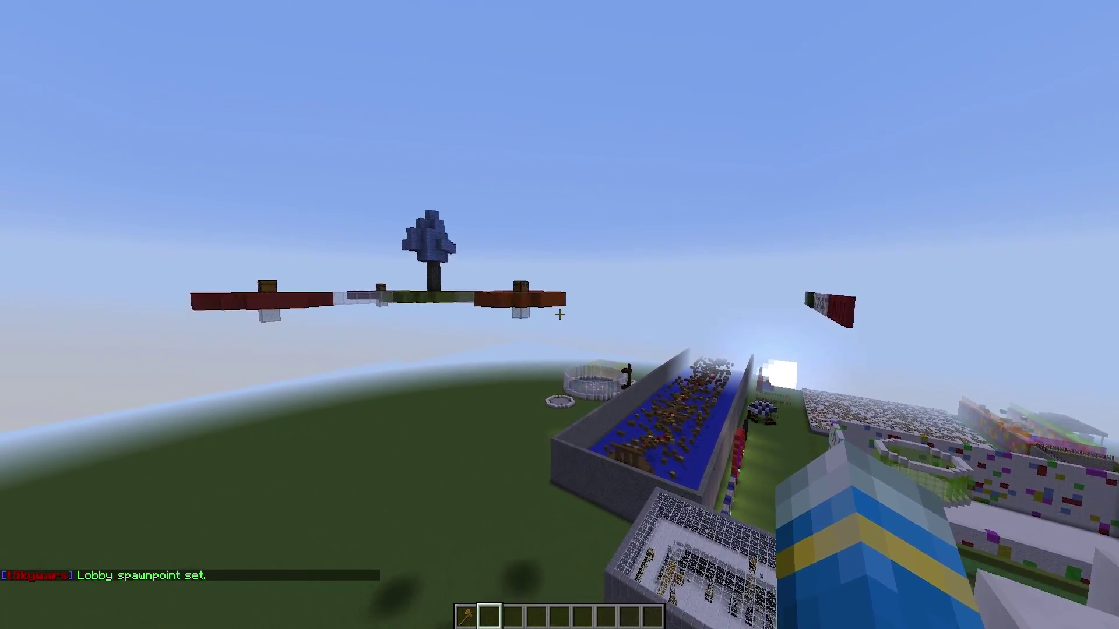
# - Equip the wooden axe and set the first arena corner at (-140, 36, -438)
pyautogui.press('1')
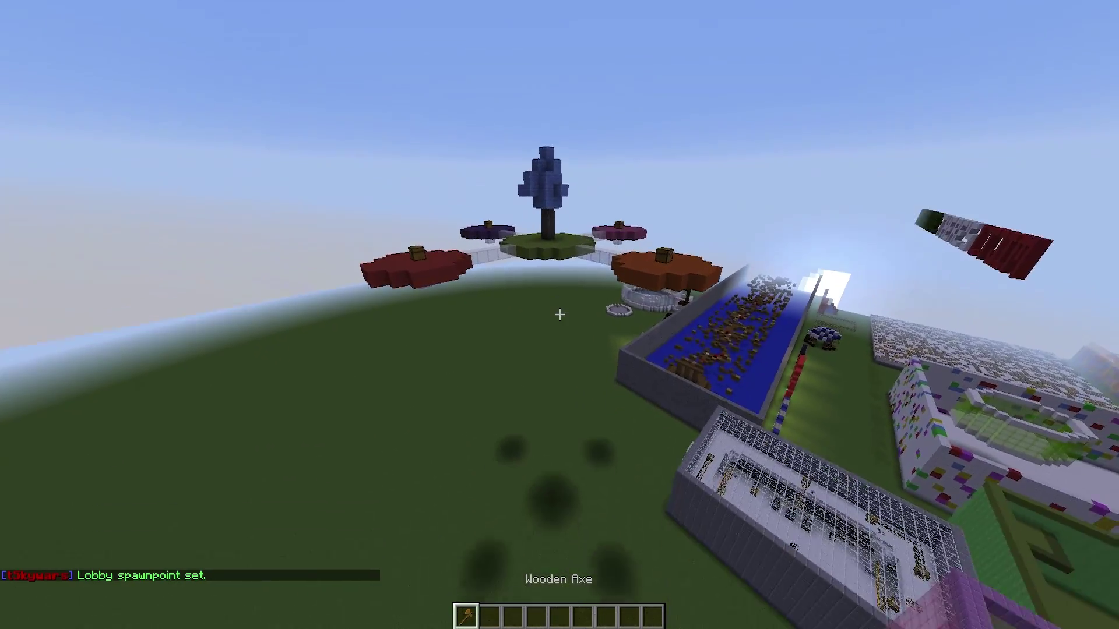
pyautogui.press('w')
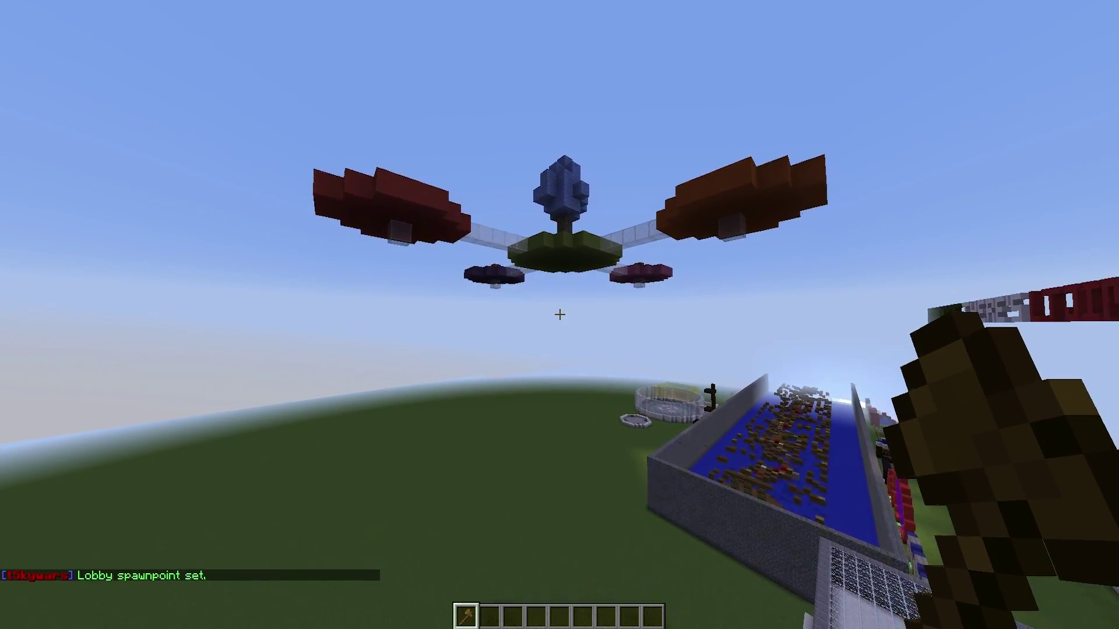
pyautogui.press('/')
pyautogui.write('//pos1')
pyautogui.press('Return')
# - Set the second arena corner at (-175, 62, -401) with //pos1/pos2, then put the axe away
pyautogui.press('w')
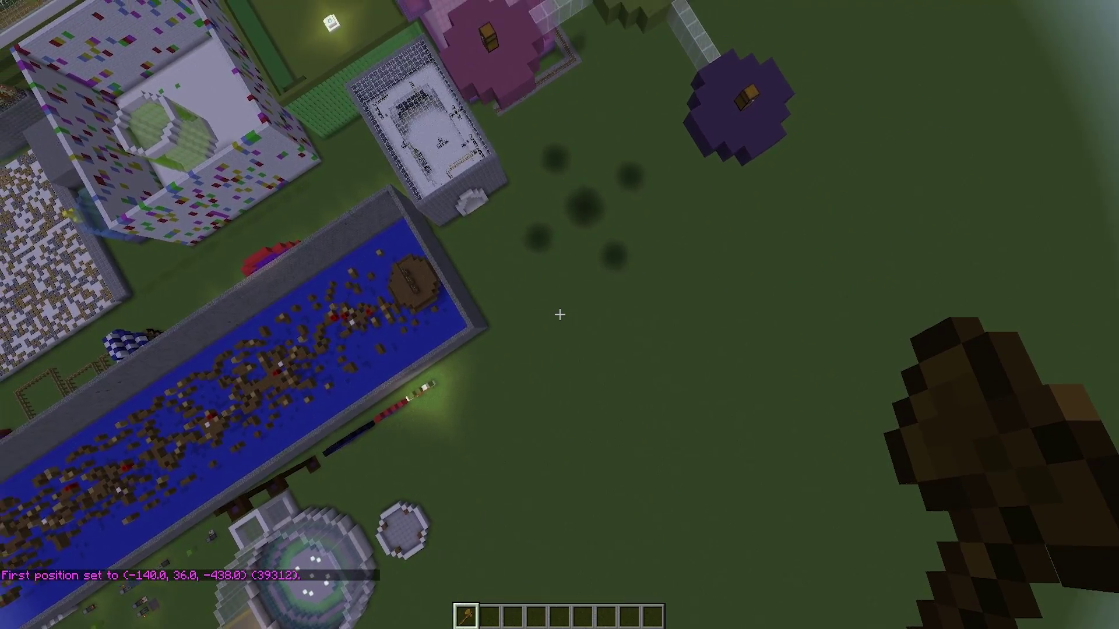
pyautogui.press('/')
pyautogui.write('/pos1')
pyautogui.press('Return')
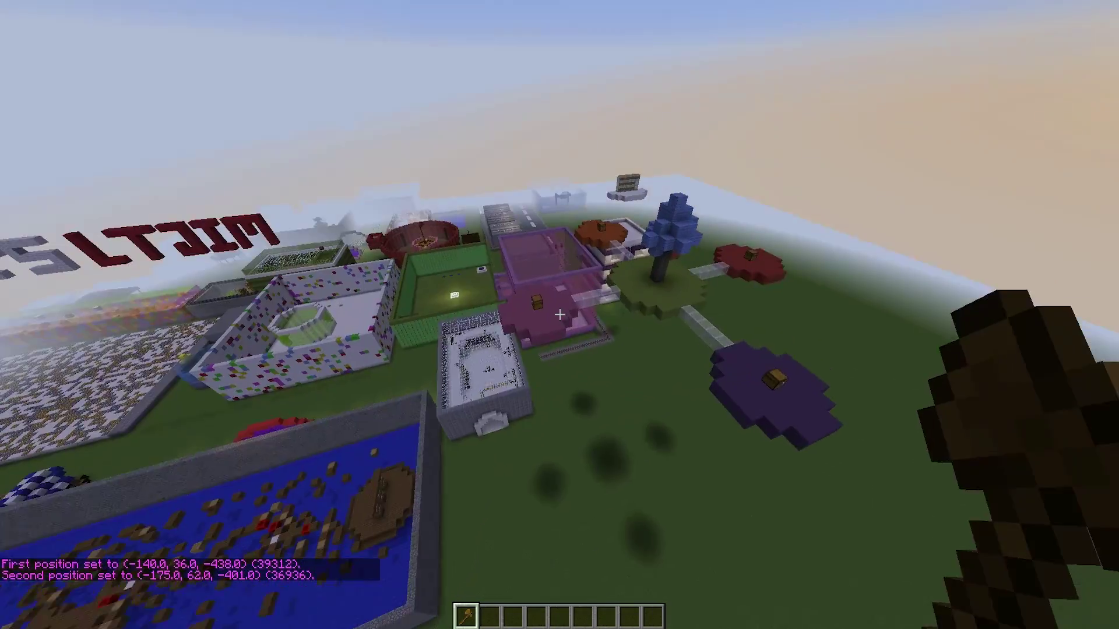
pyautogui.press('2')
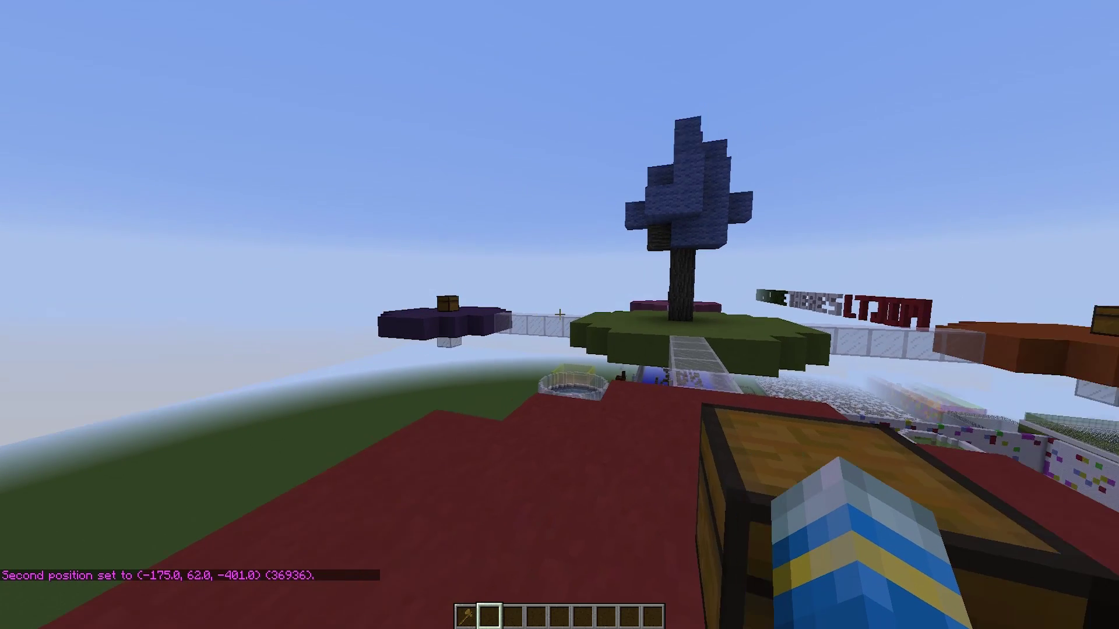
# - Create the arena named 'test' and set its first spawn point with /tsw setspawn
pyautogui.write('/tsw createarena test')
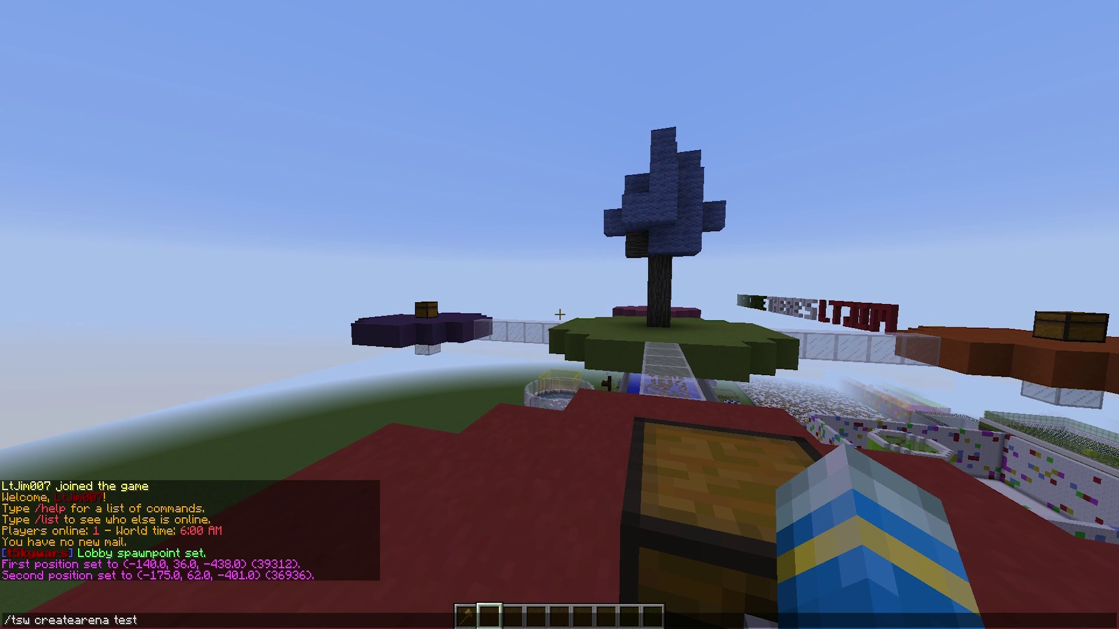
pyautogui.press('Return')
pyautogui.press('t')
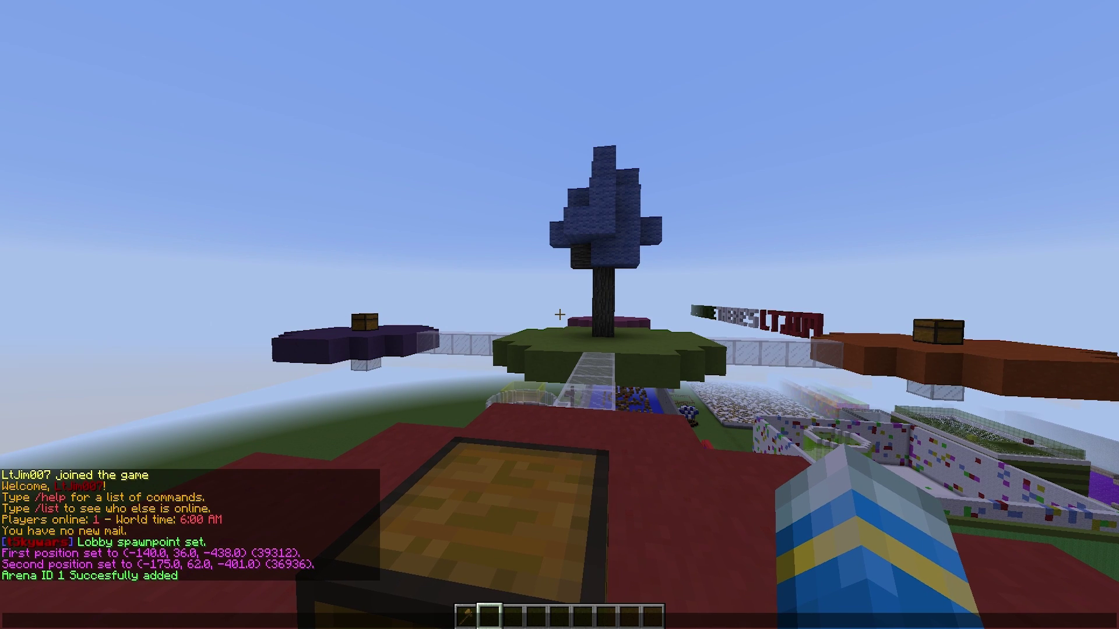
pyautogui.press('Escape')
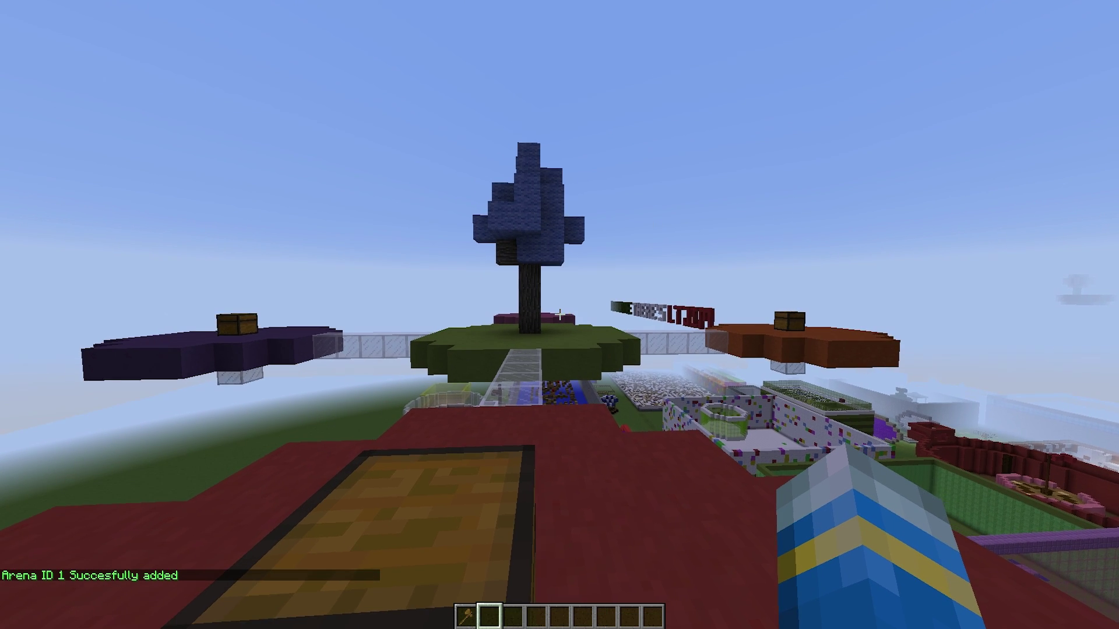
pyautogui.write('a')
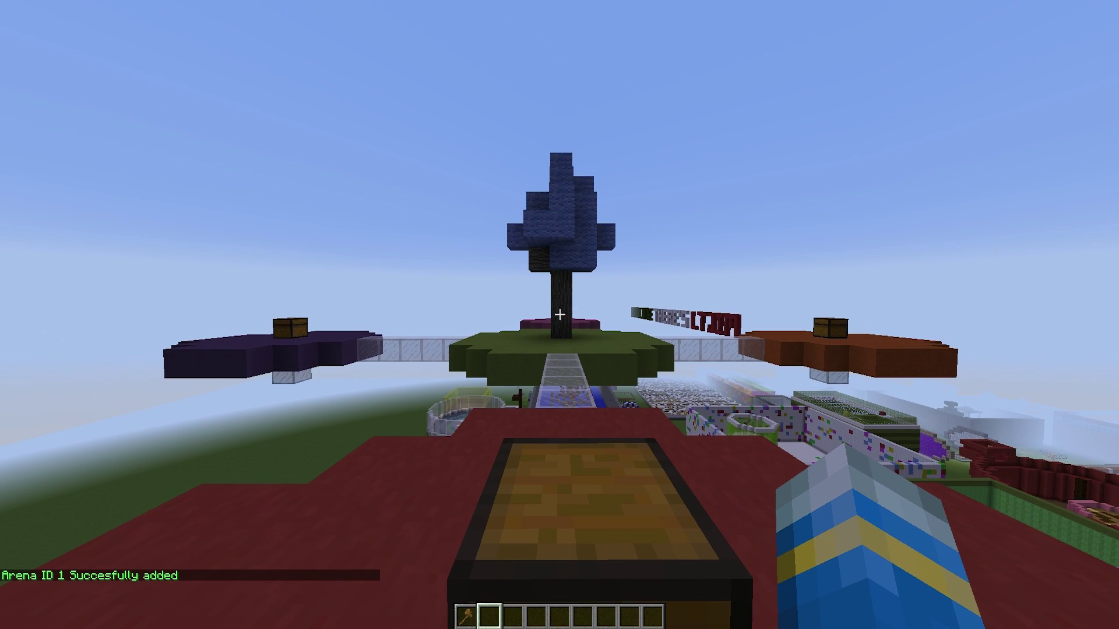
pyautogui.write('/tsw setspawn next')
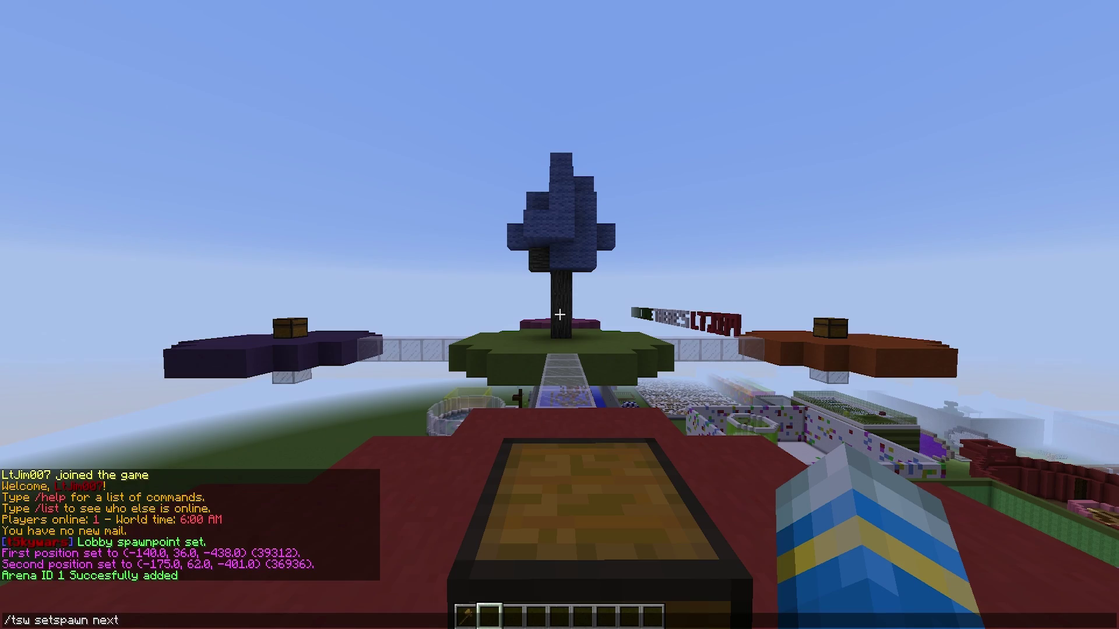
pyautogui.press('Return')
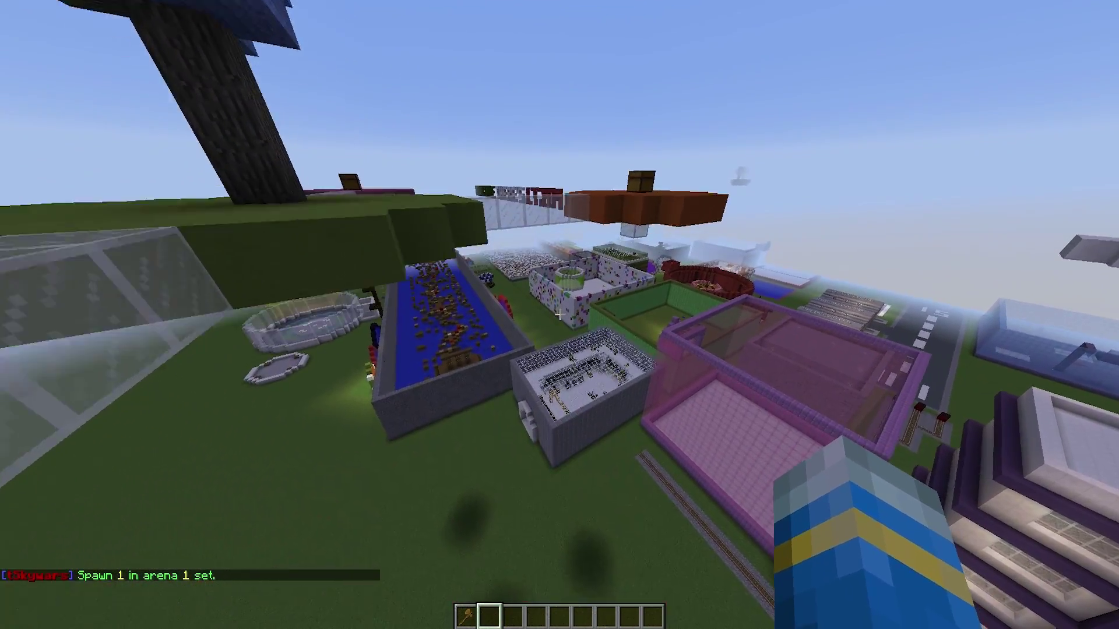
# - Set spawns 3 and 4 of arena 1 on the orange and purple chest islands
pyautogui.press('w')
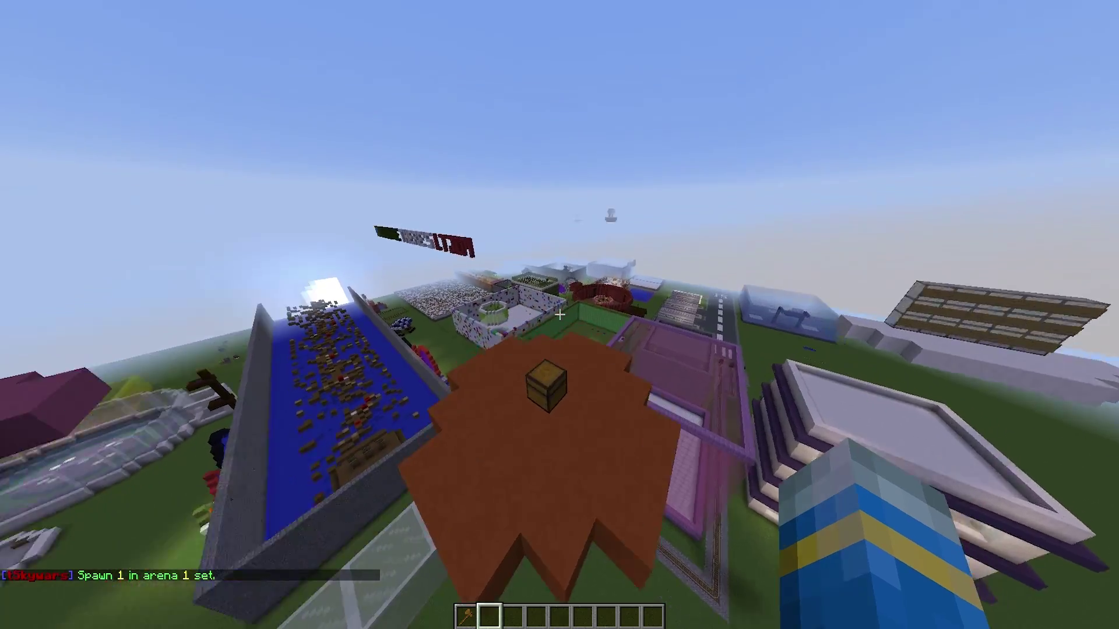
pyautogui.press('shift')
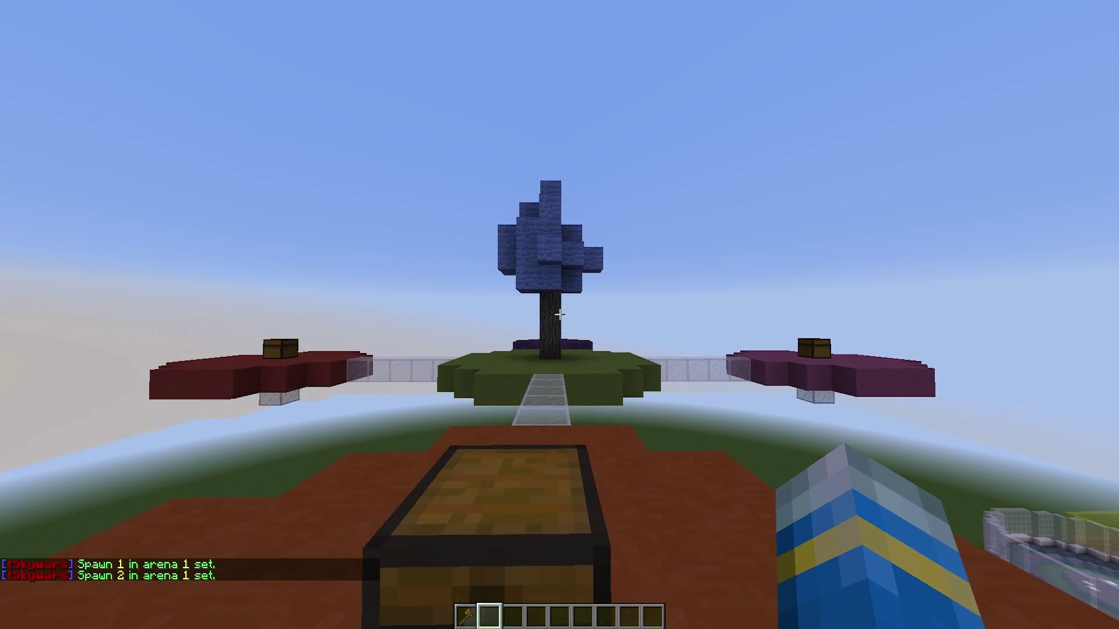
pyautogui.press('w')
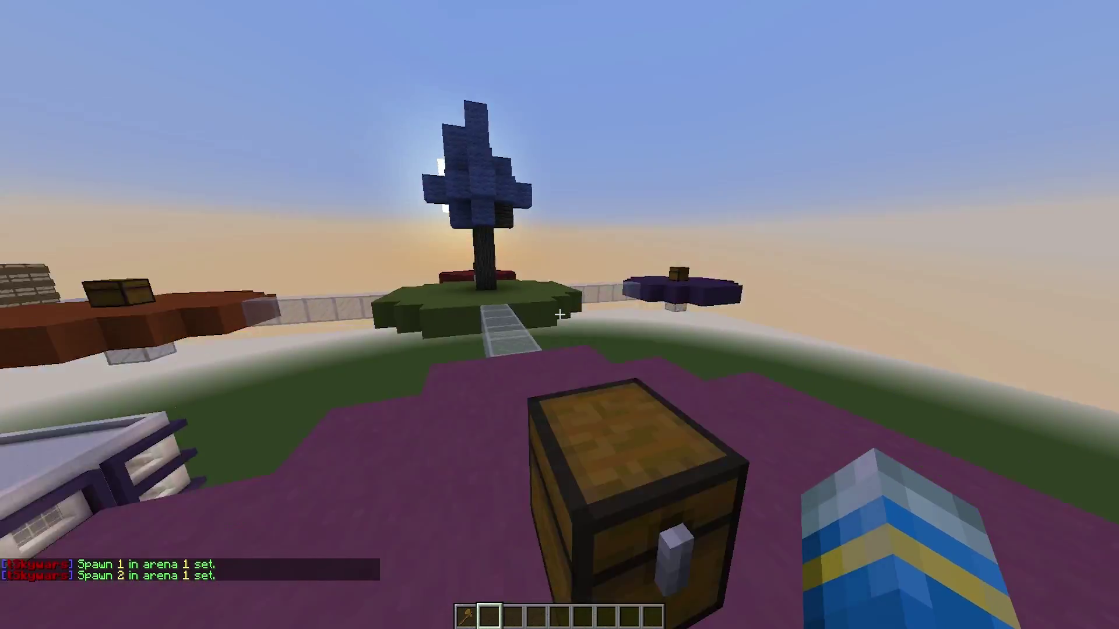
pyautogui.write('/tsw setspawn next')
pyautogui.press('Return')
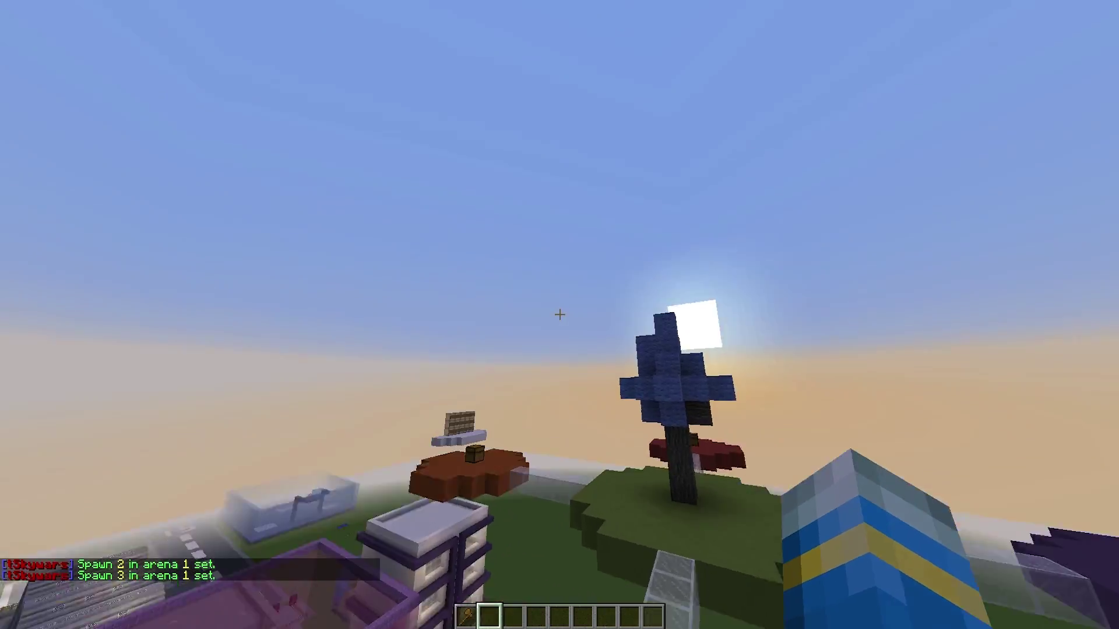
pyautogui.press('w')
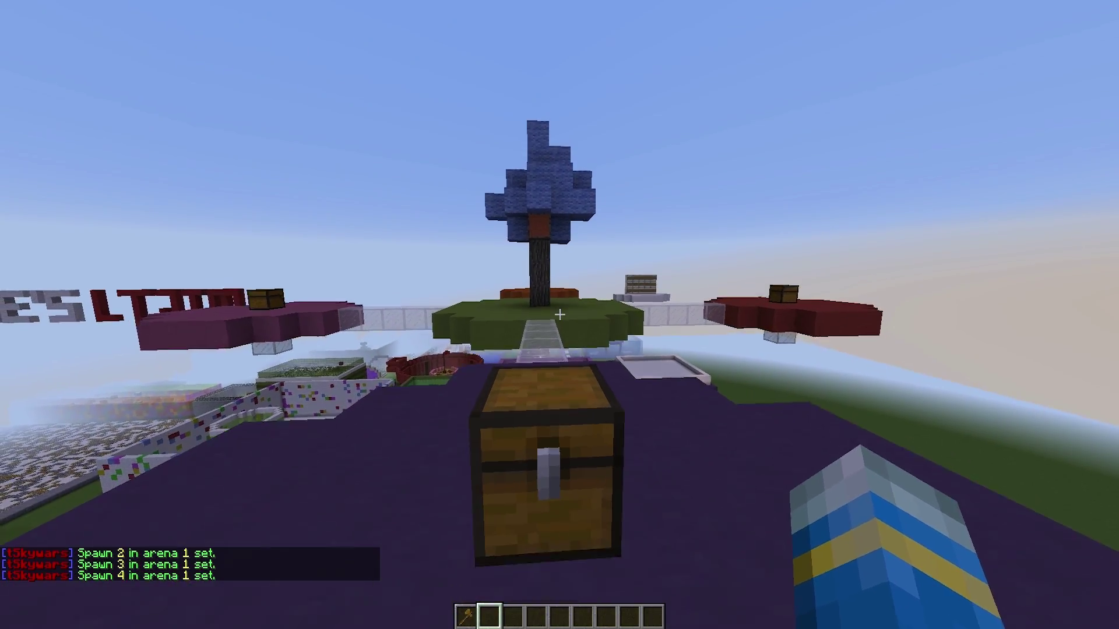
pyautogui.press('d')
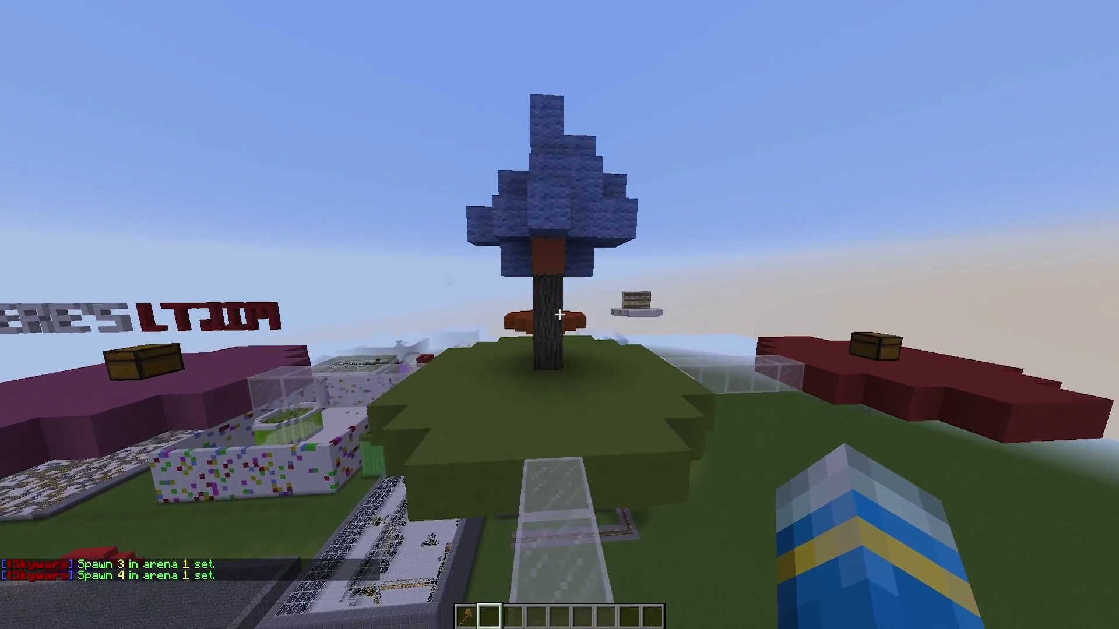
pyautogui.moveTo(560, 315)
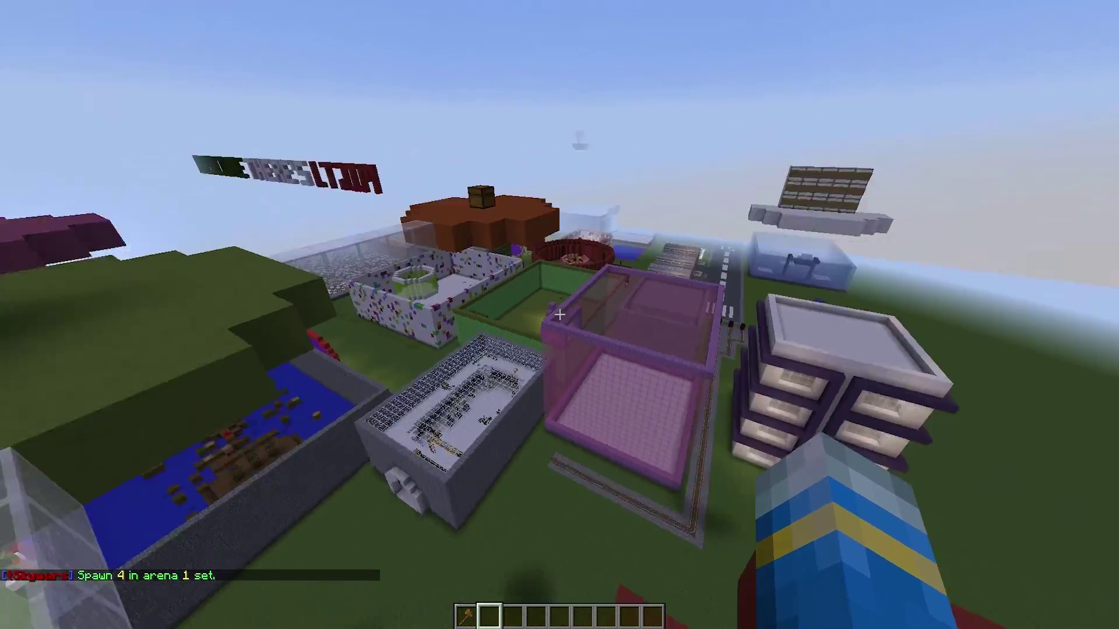
# - With the wooden axe, select the wall from (-141, 46, -453) to (-137, 44, -453) and type /tsw addwall
pyautogui.press('1')
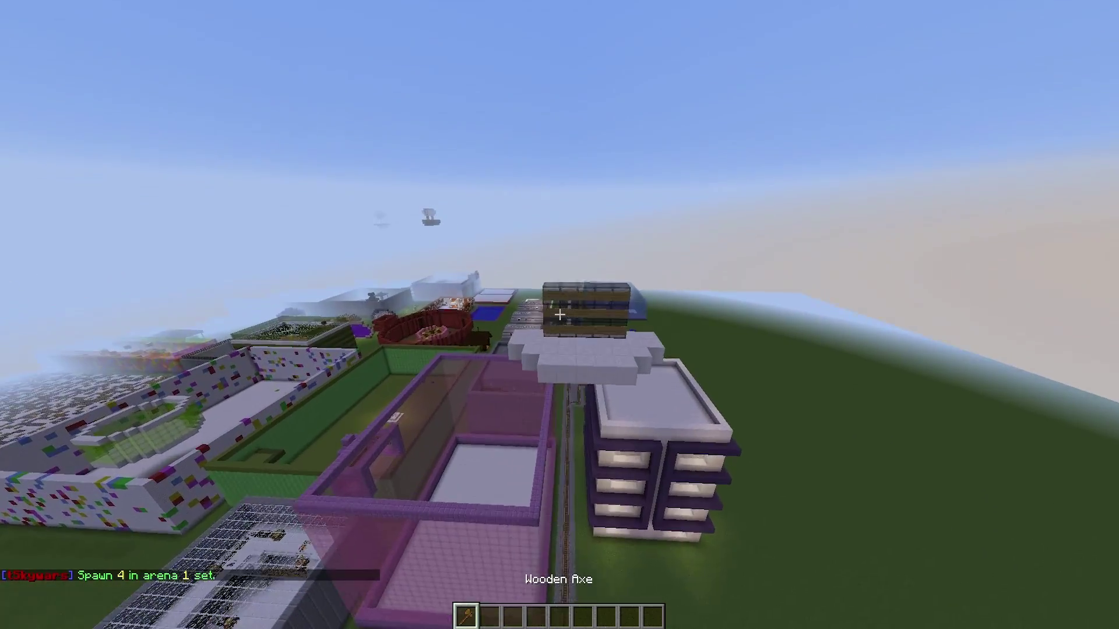
pyautogui.press('w')
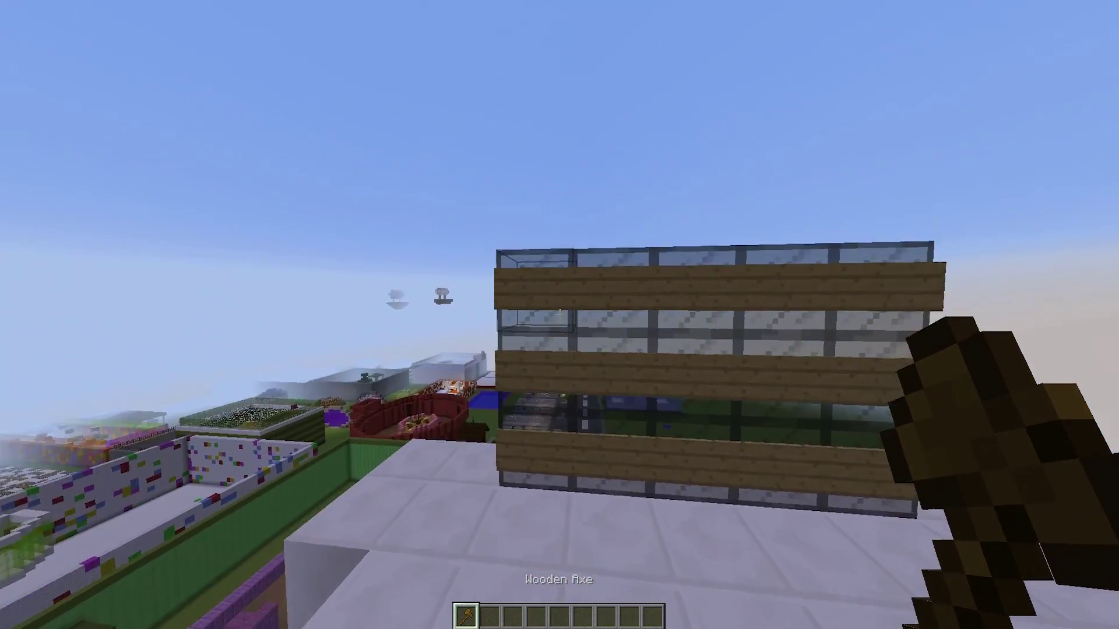
pyautogui.click(560, 314)
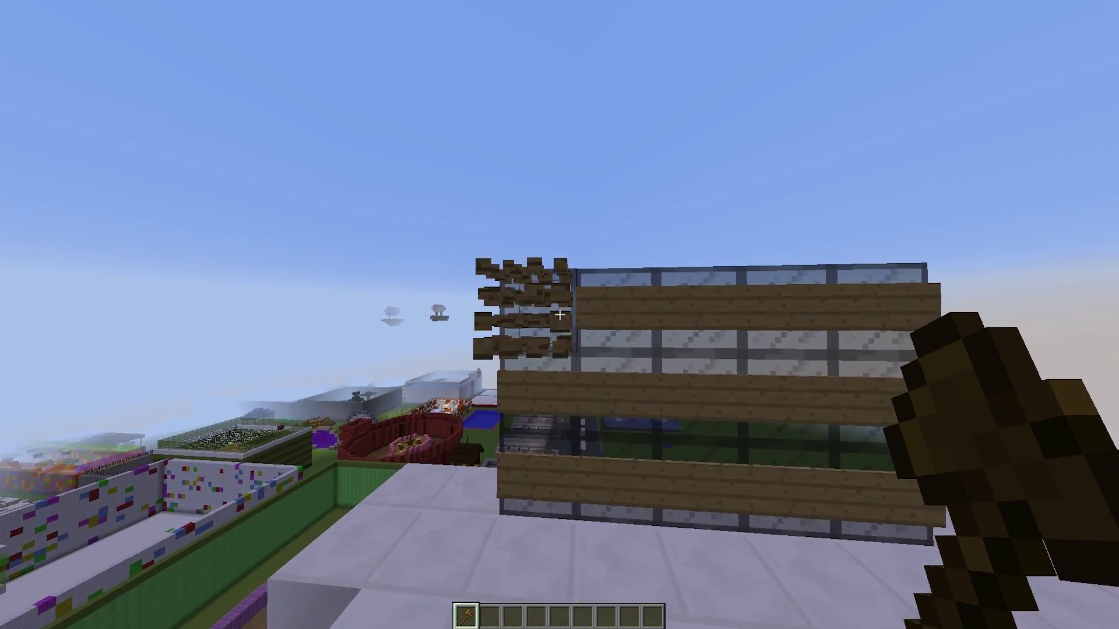
pyautogui.rightClick(560, 315)
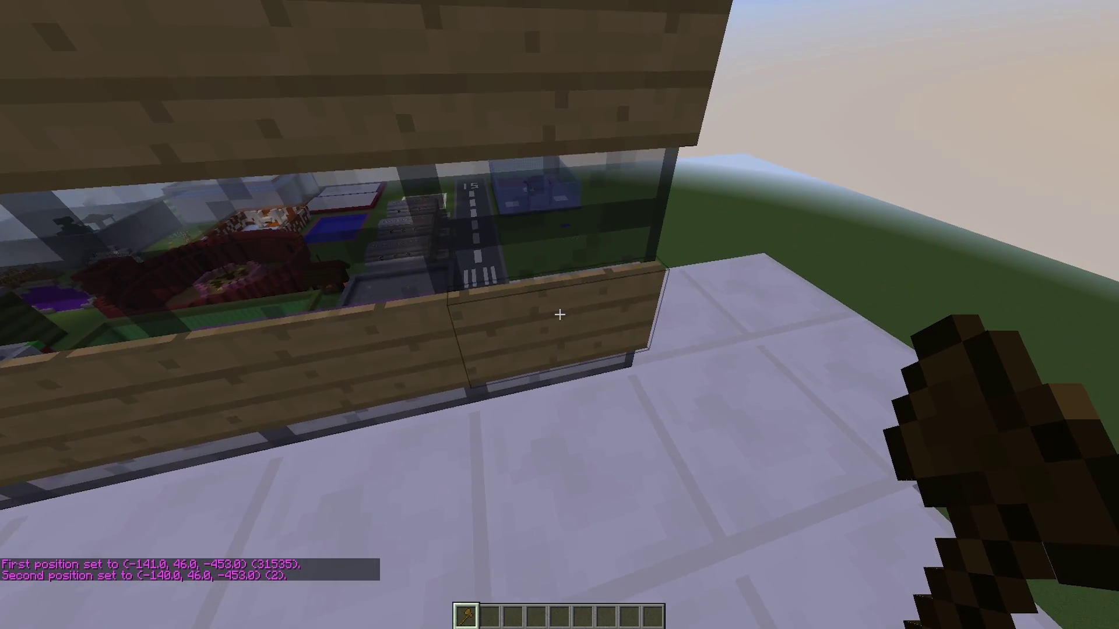
pyautogui.rightClick(560, 315)
pyautogui.write('/tsw addwall')
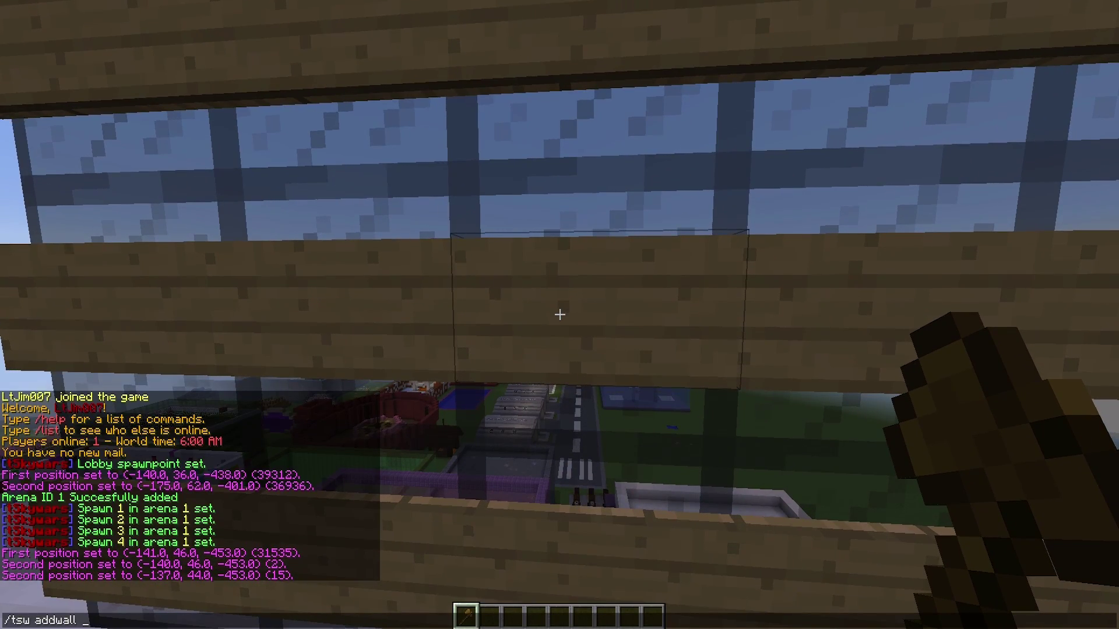
pyautogui.write('s')
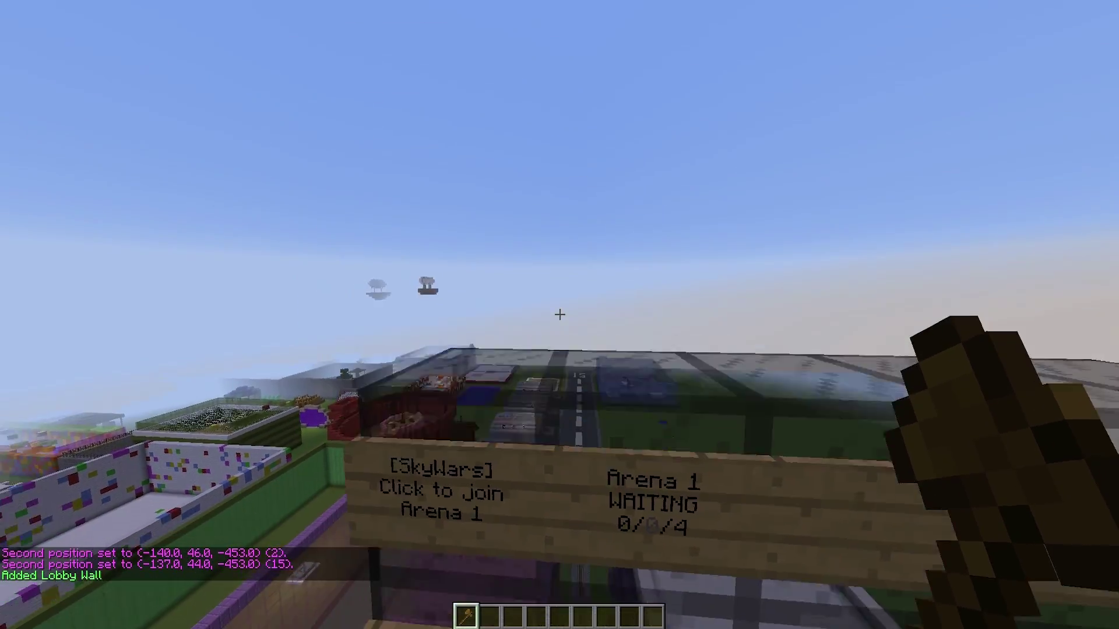
pyautogui.write('2')
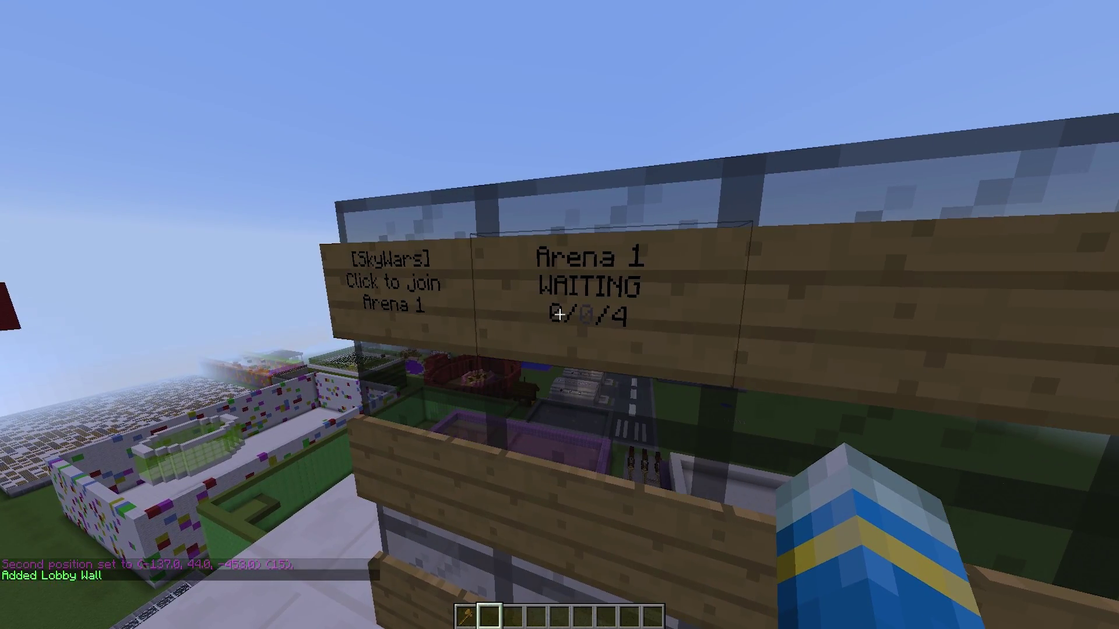
pyautogui.write('ee')
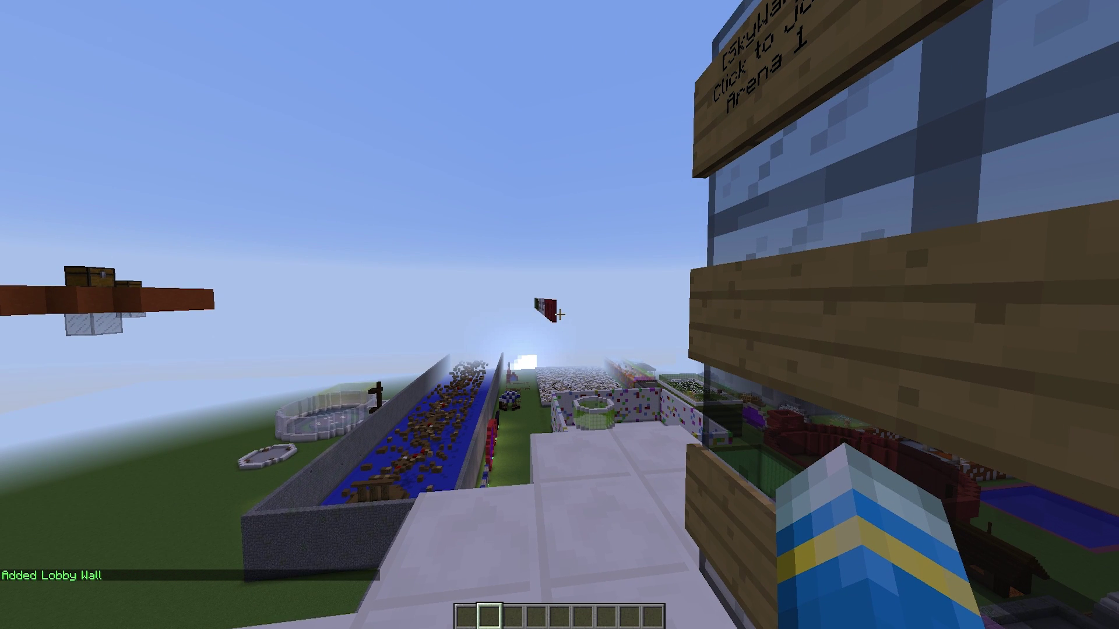
pyautogui.write('/tsw join')
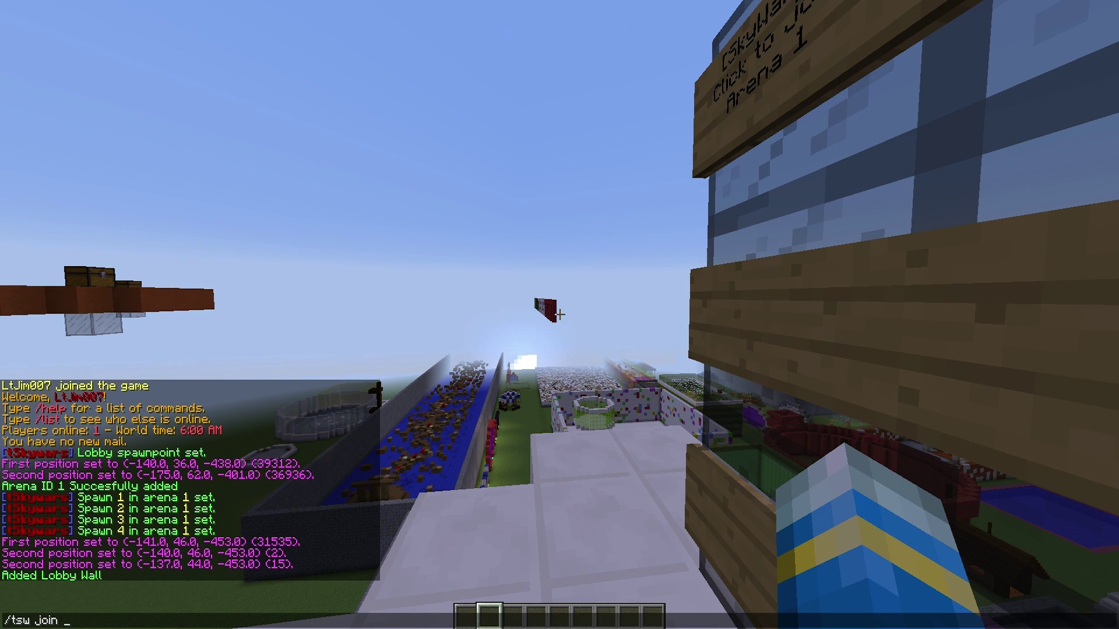
# - Join Arena 1 and read the join messages in chat
pyautogui.press('Return')
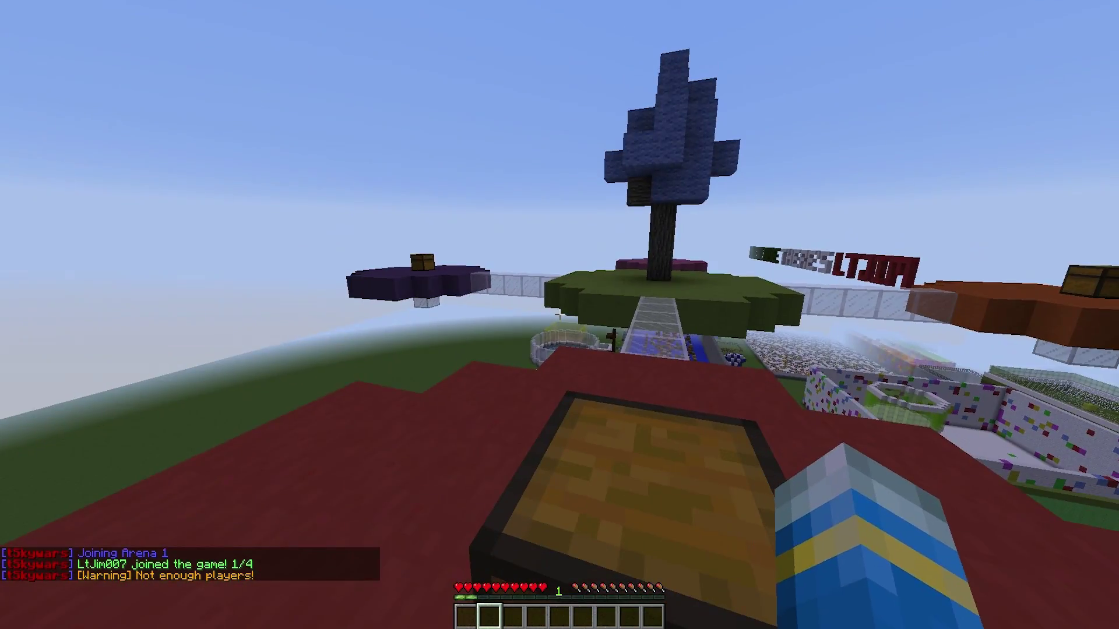
pyautogui.press('t')
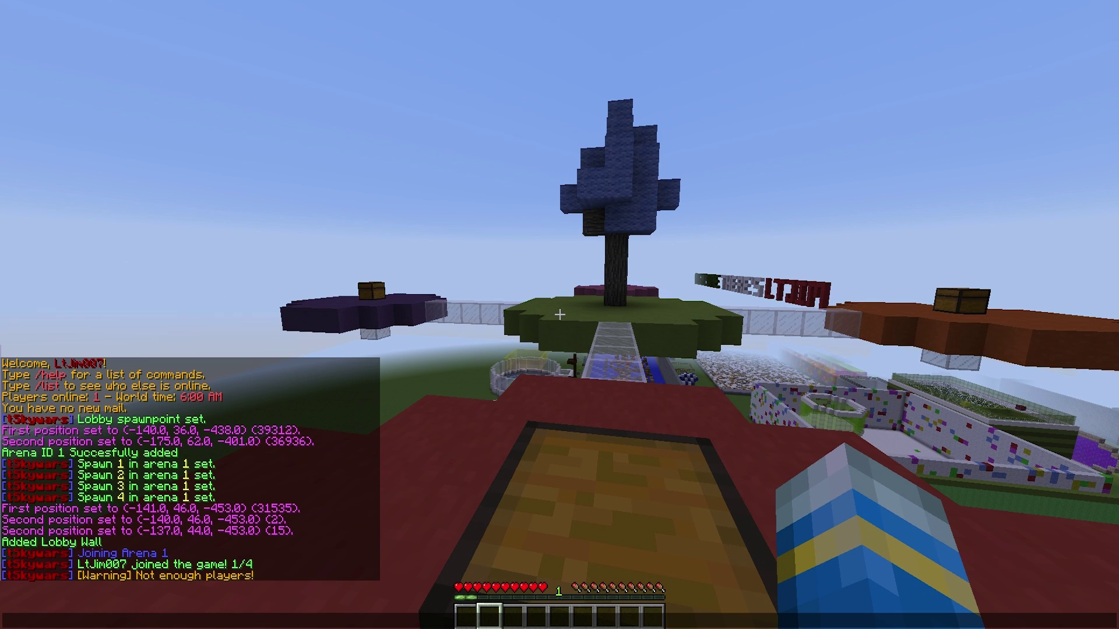
pyautogui.press('Escape')
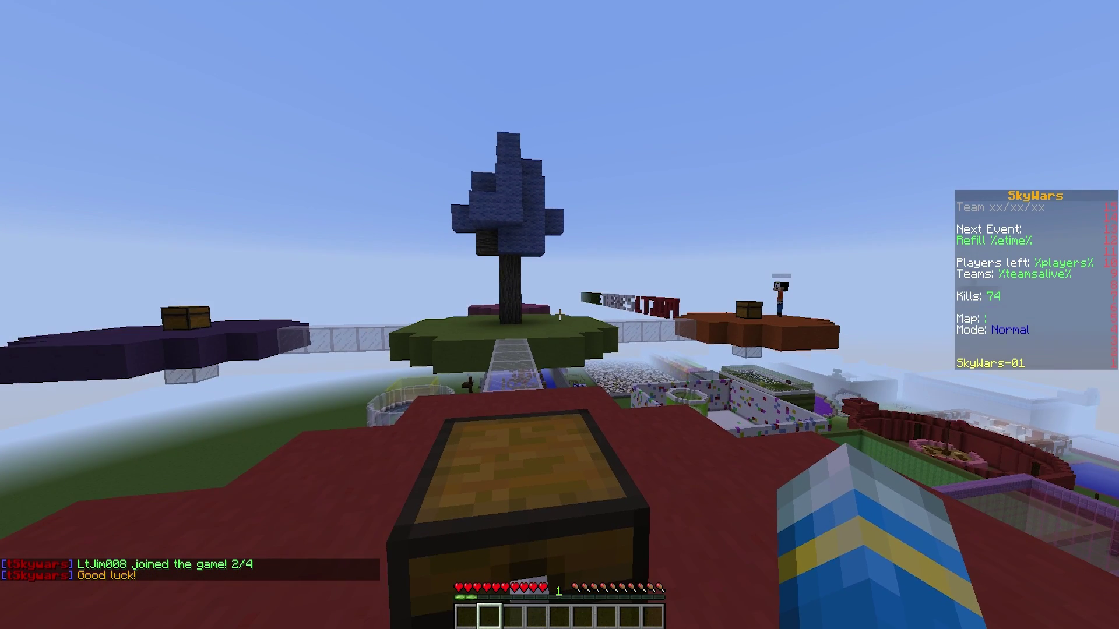
# - Loot the spawn island chest, put on leather leggings and hold the iron sword
pyautogui.rightClick(559, 315)
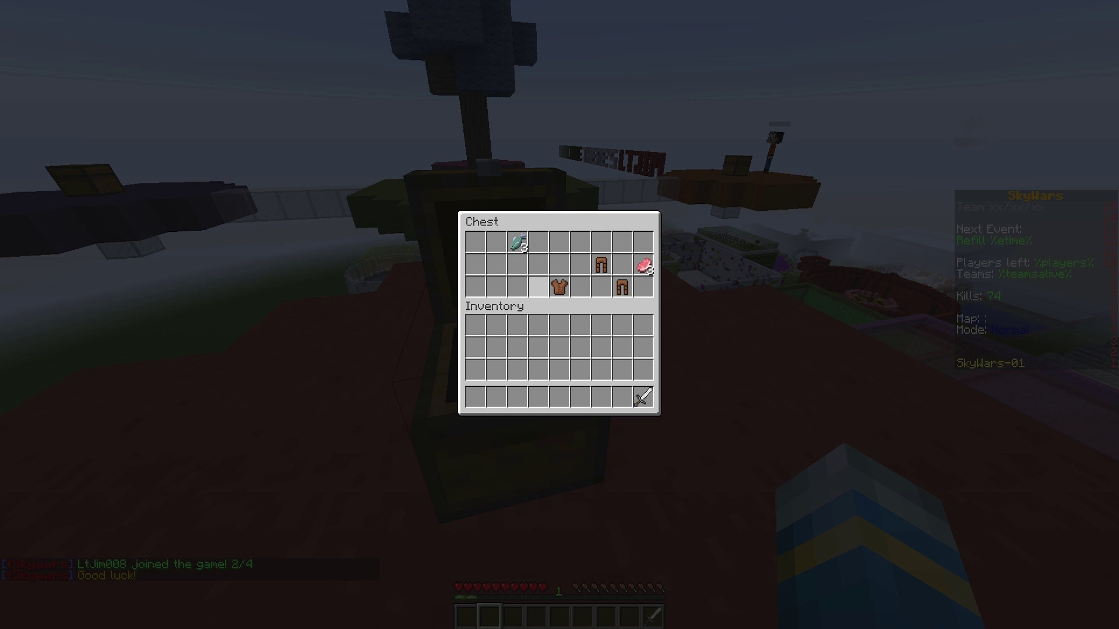
pyautogui.press('e')
pyautogui.scroll(-1, 560, 314)
pyautogui.press('e')
pyautogui.keyDown('shift'); pyautogui.click(600, 397); pyautogui.keyUp('shift')
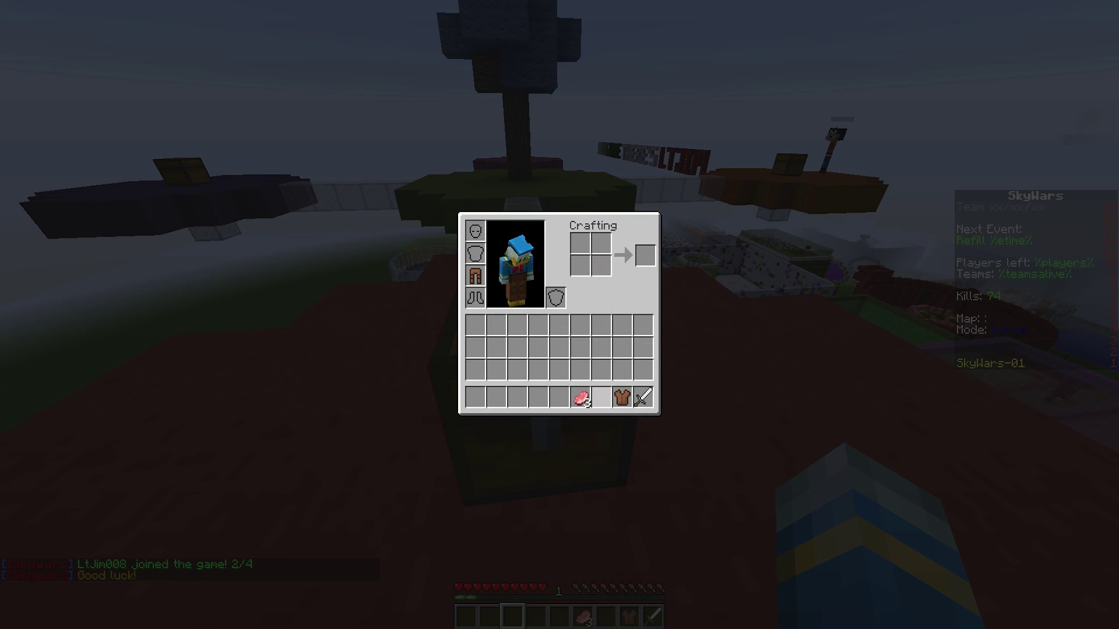
pyautogui.click(475, 397)
pyautogui.press('e')
pyautogui.press('1')
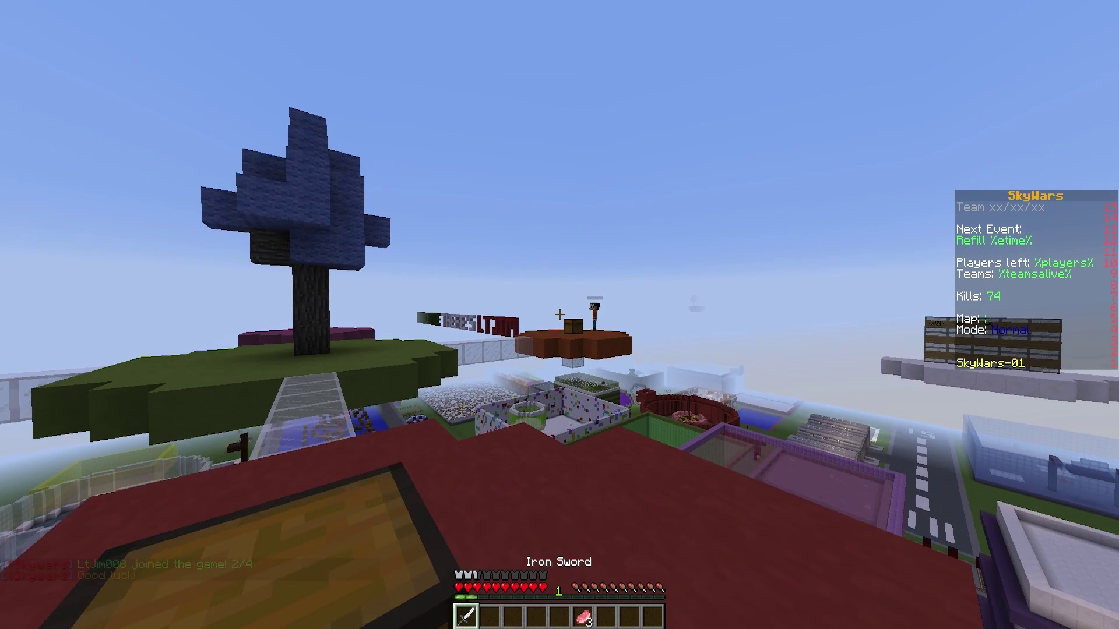
# - Walk to the purple island chest for leather gear, then open the brown island chest
pyautogui.press('w')
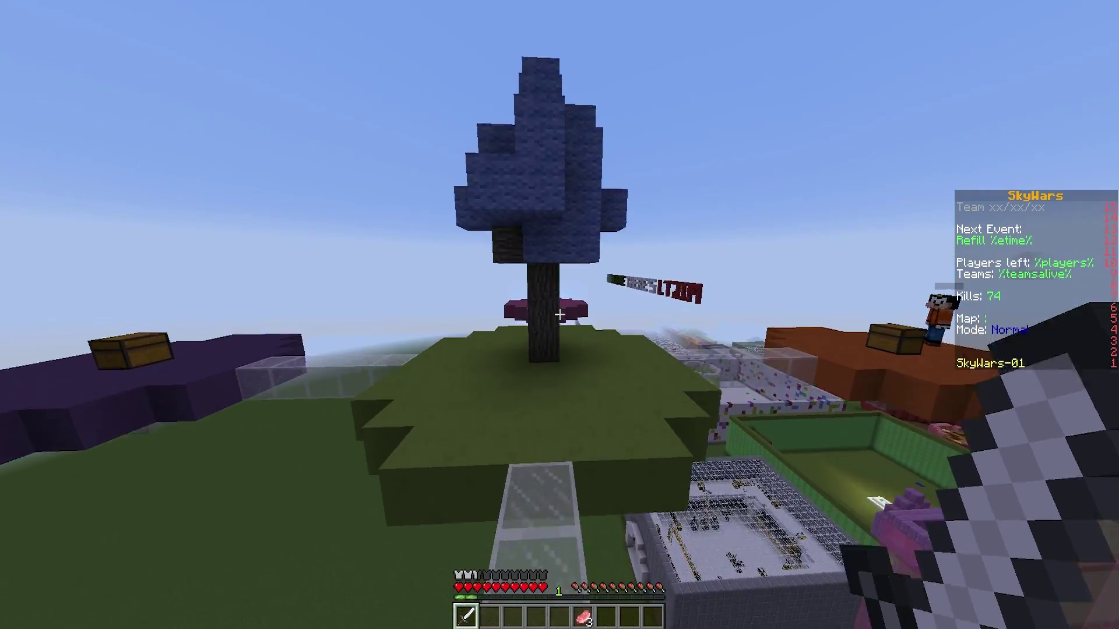
pyautogui.press('w')
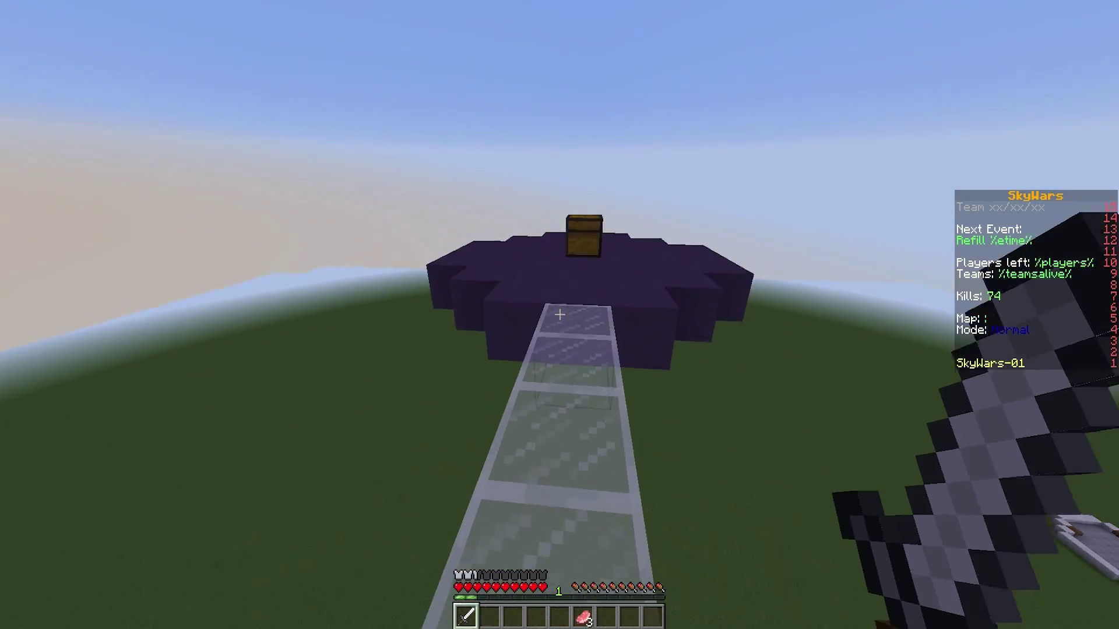
pyautogui.rightClick(559, 315)
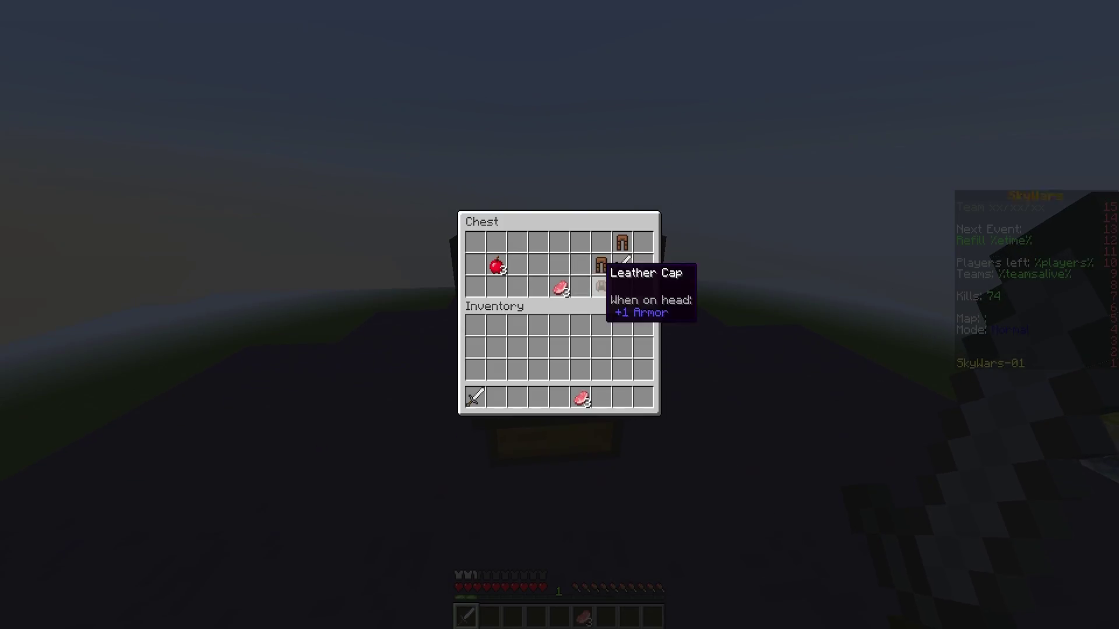
pyautogui.keyDown('shift'); pyautogui.click(601, 265); pyautogui.keyUp('shift')
pyautogui.press('e')
pyautogui.press('e')
pyautogui.press('e')
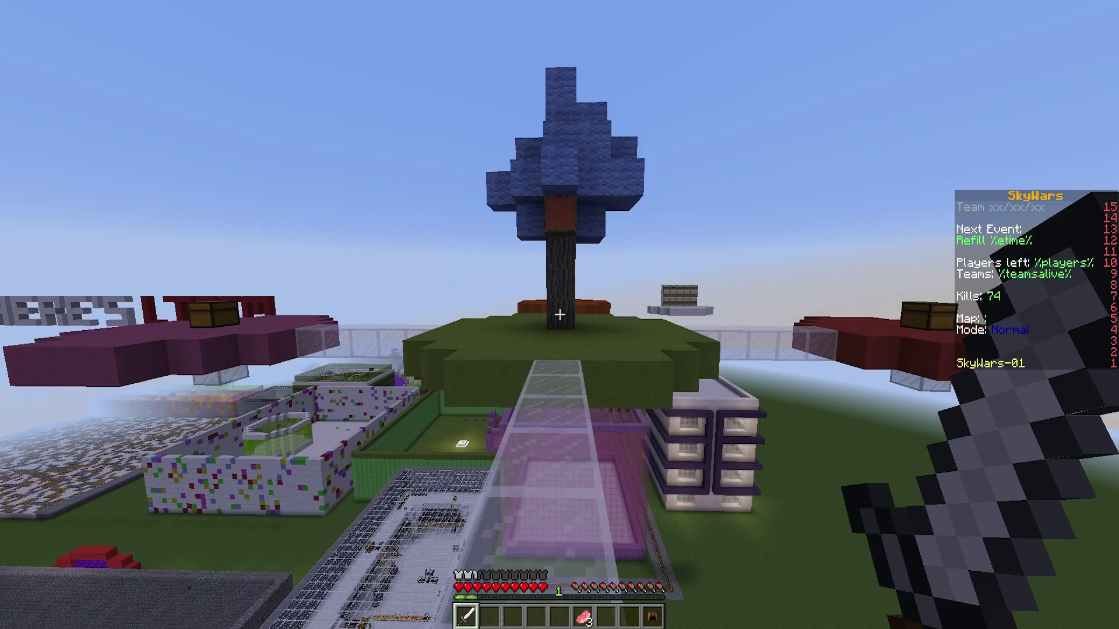
pyautogui.press('w')
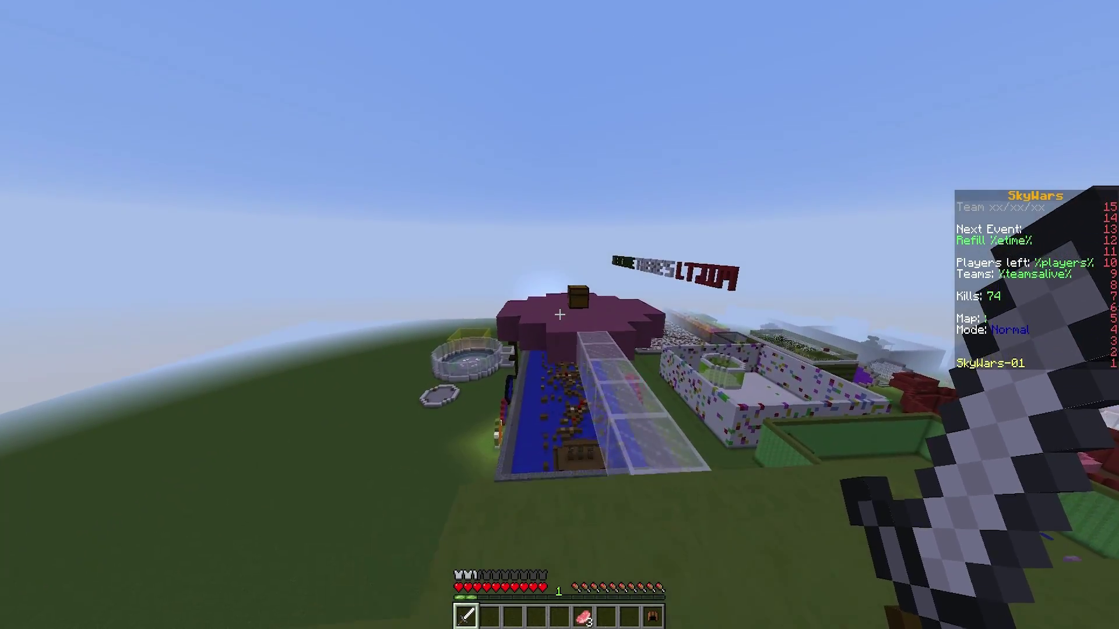
pyautogui.press('w')
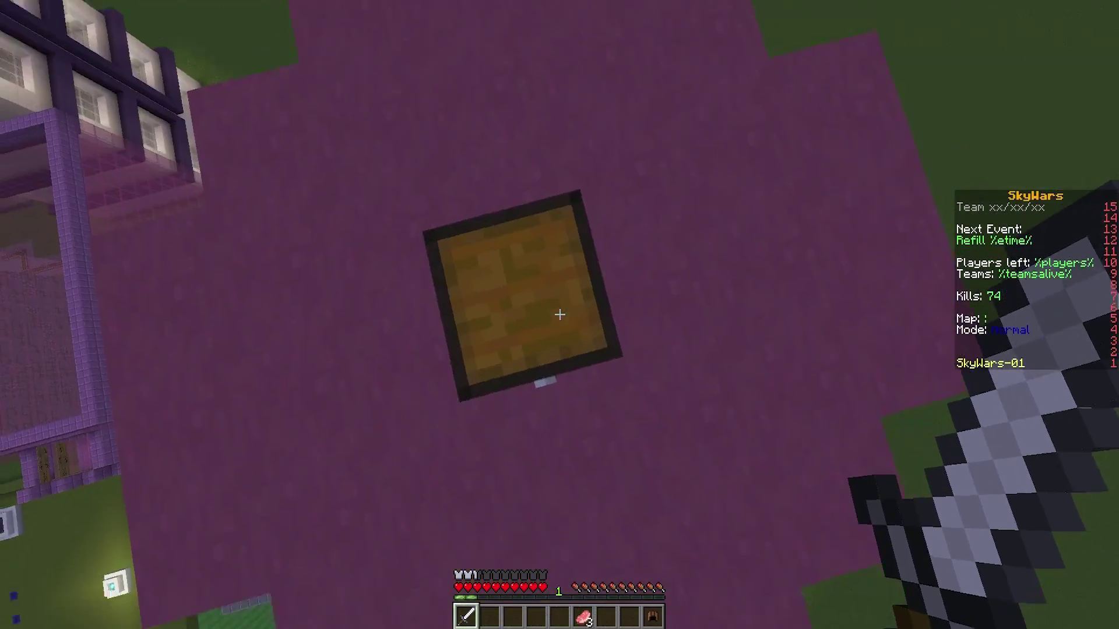
pyautogui.rightClick(559, 315)
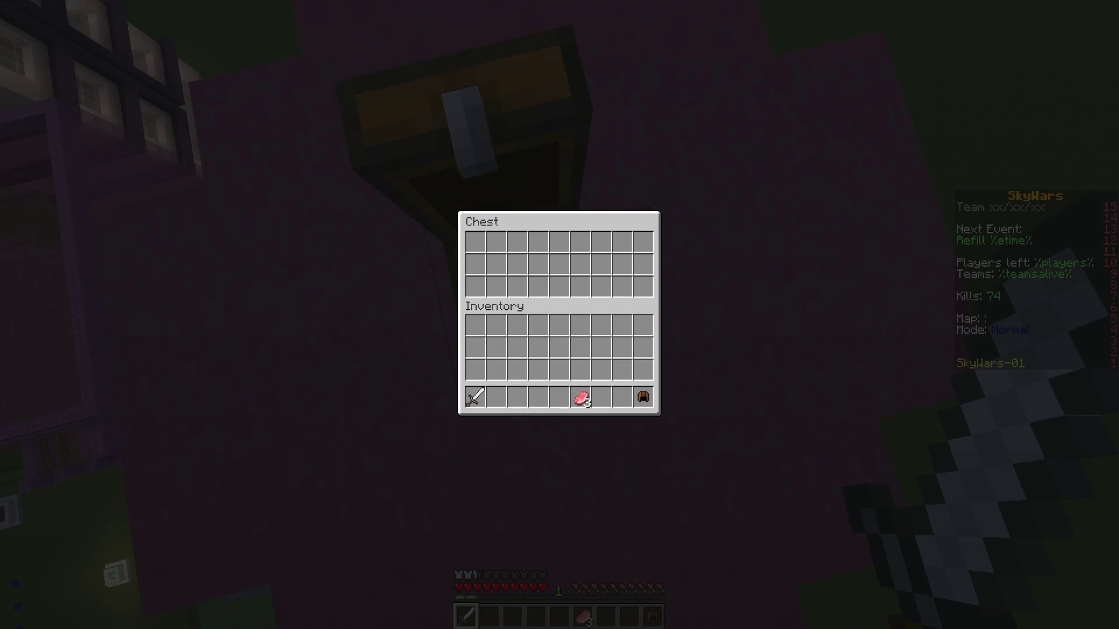
pyautogui.press('e')
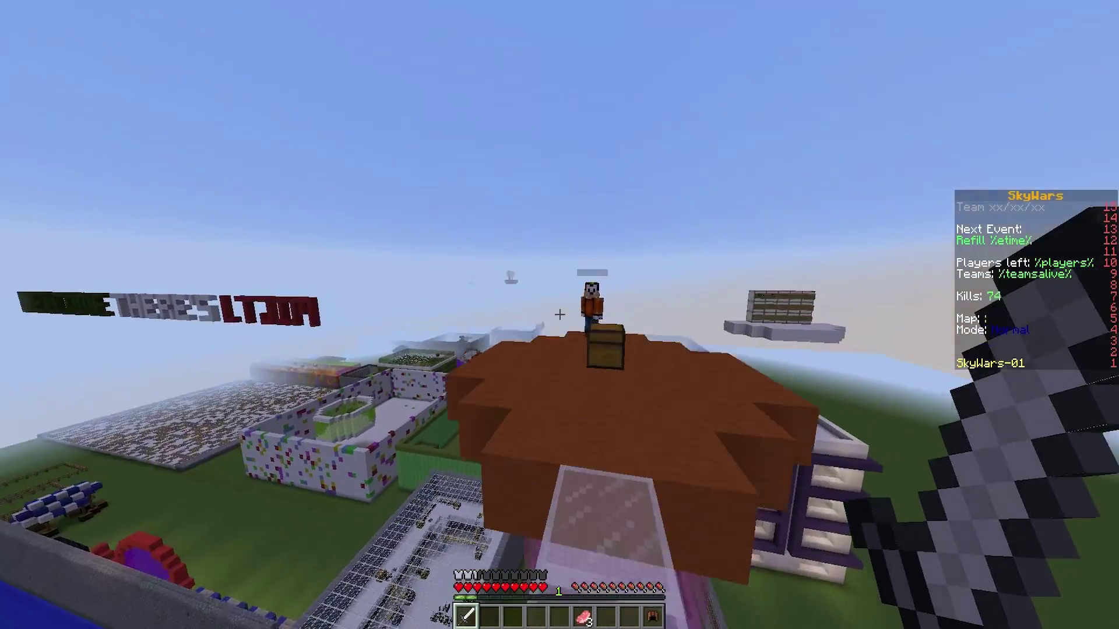
pyautogui.rightClick(560, 315)
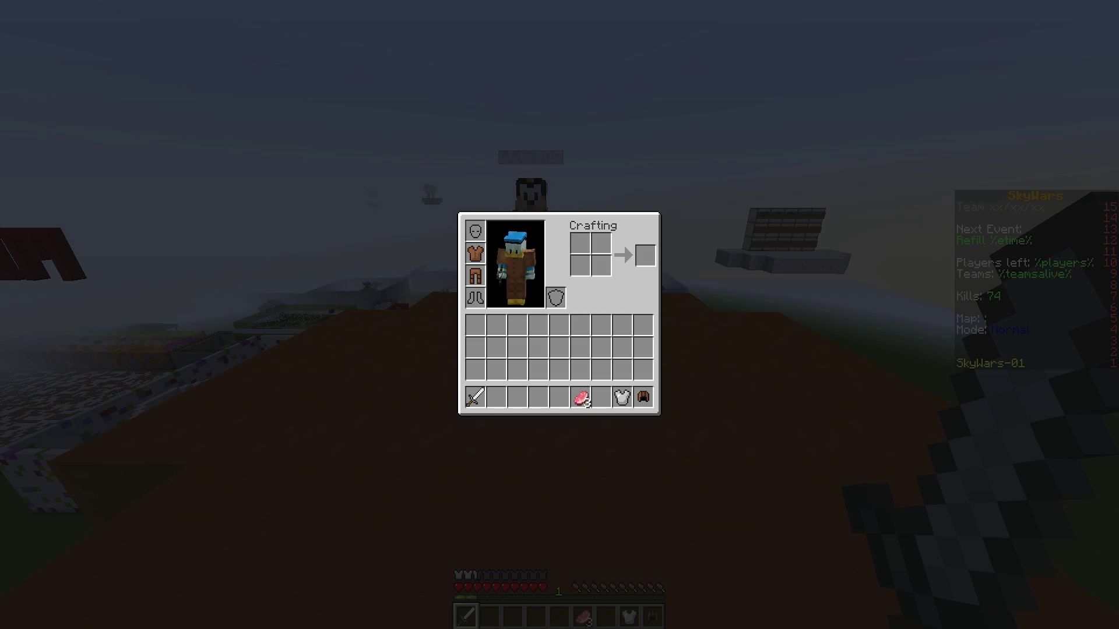
# - Kill the other player with the iron sword, then read the victory messages in chat
pyautogui.press('e')
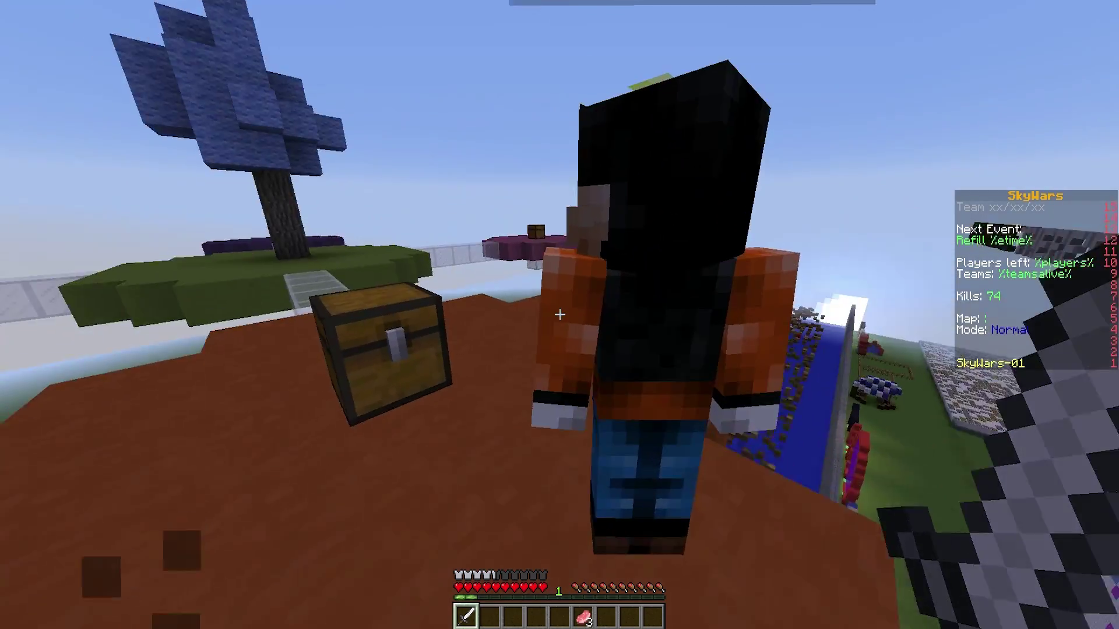
pyautogui.click(559, 315)
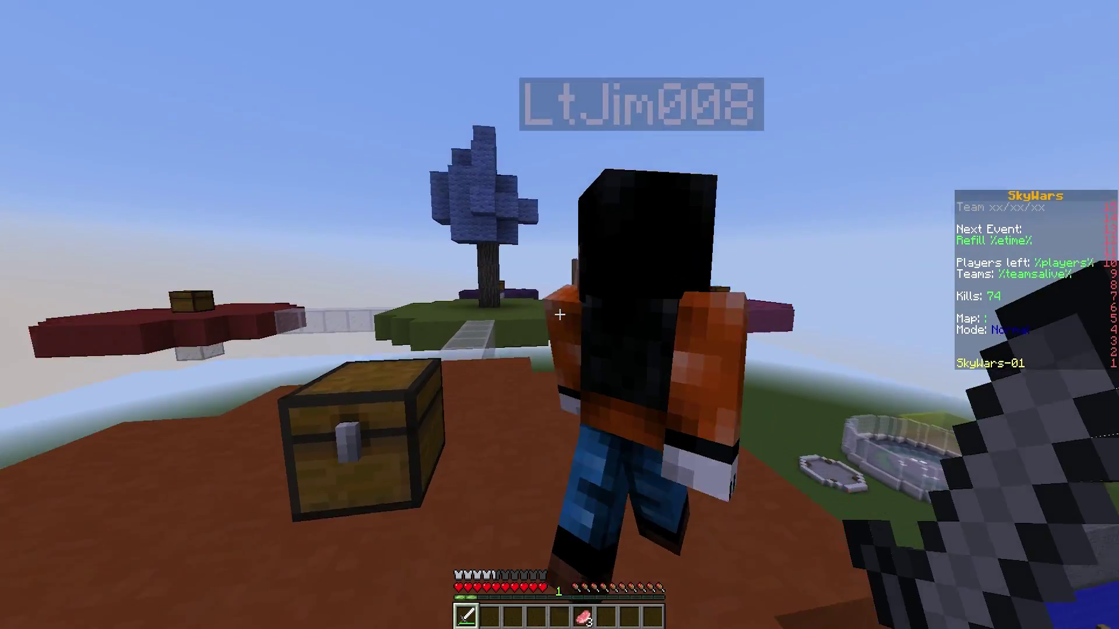
pyautogui.click(559, 314)
pyautogui.click(559, 315)
pyautogui.click(559, 315)
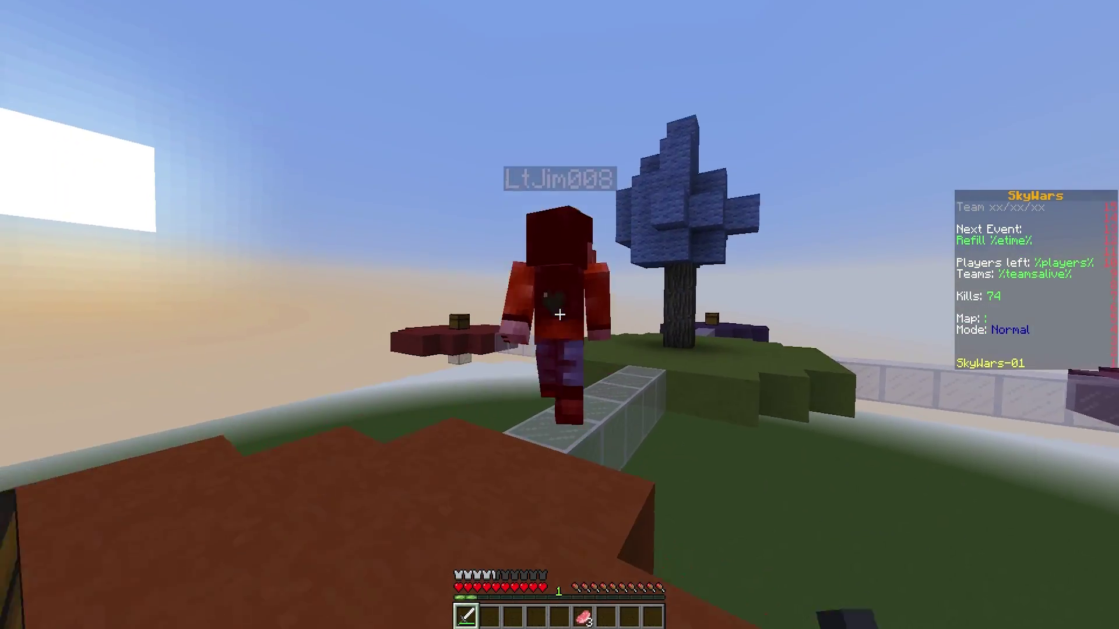
pyautogui.click(560, 315)
pyautogui.click(559, 315)
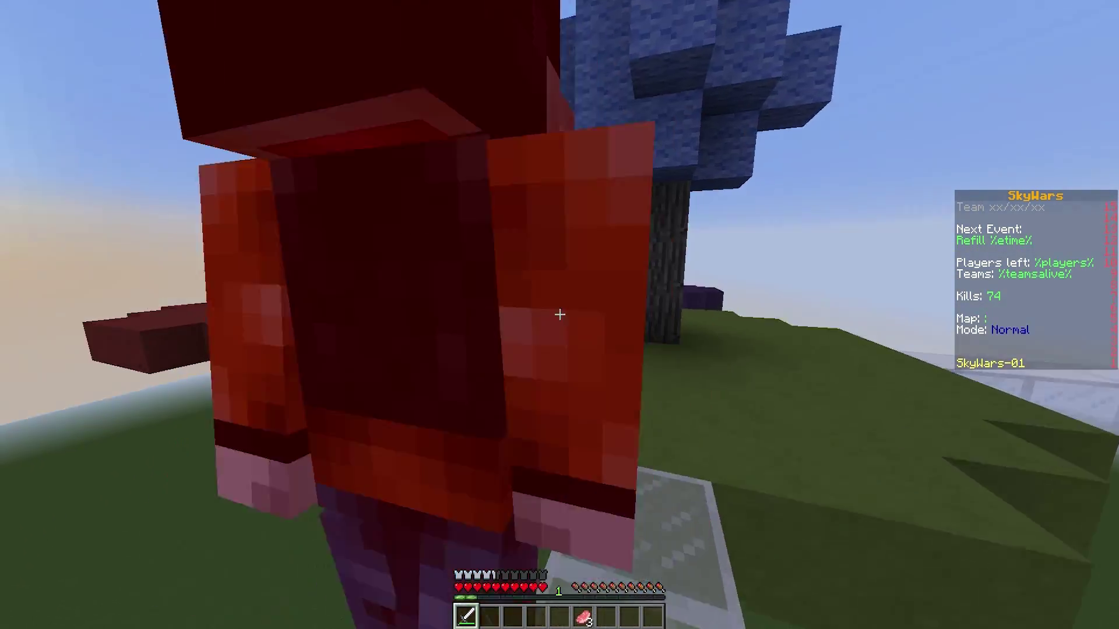
pyautogui.click(559, 314)
pyautogui.click(560, 314)
pyautogui.click(559, 315)
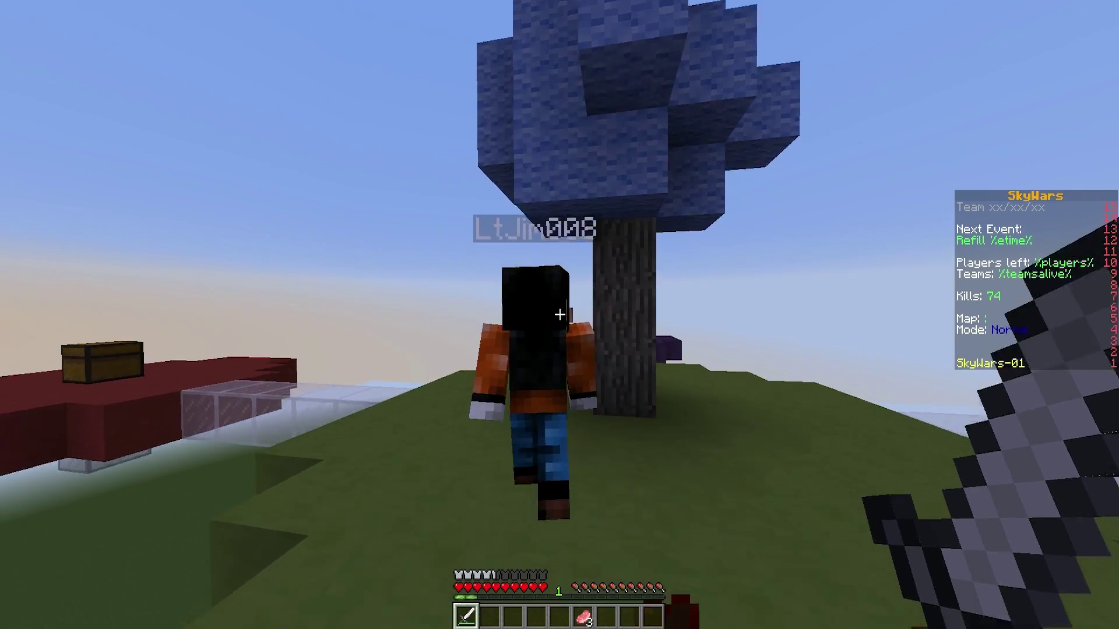
pyautogui.click(559, 314)
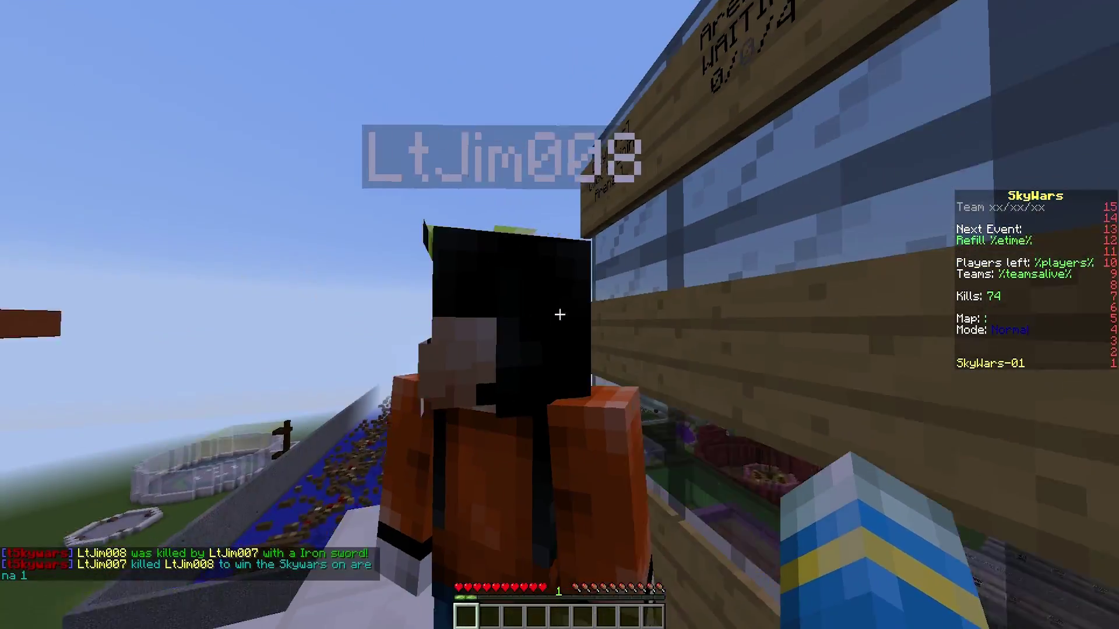
pyautogui.press('t')
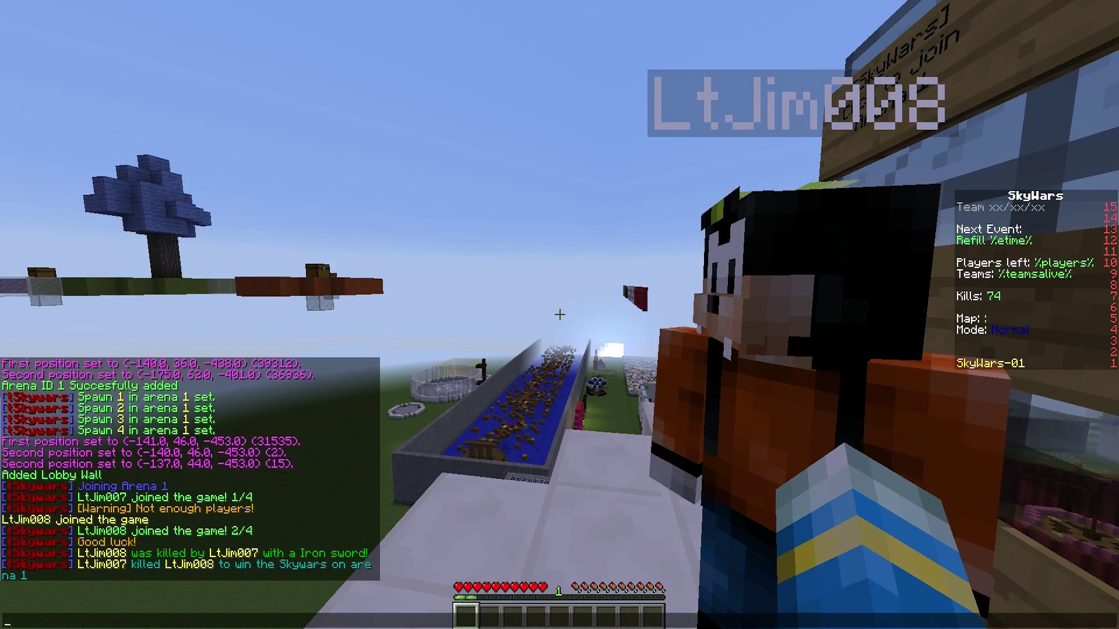
pyautogui.press('Escape')
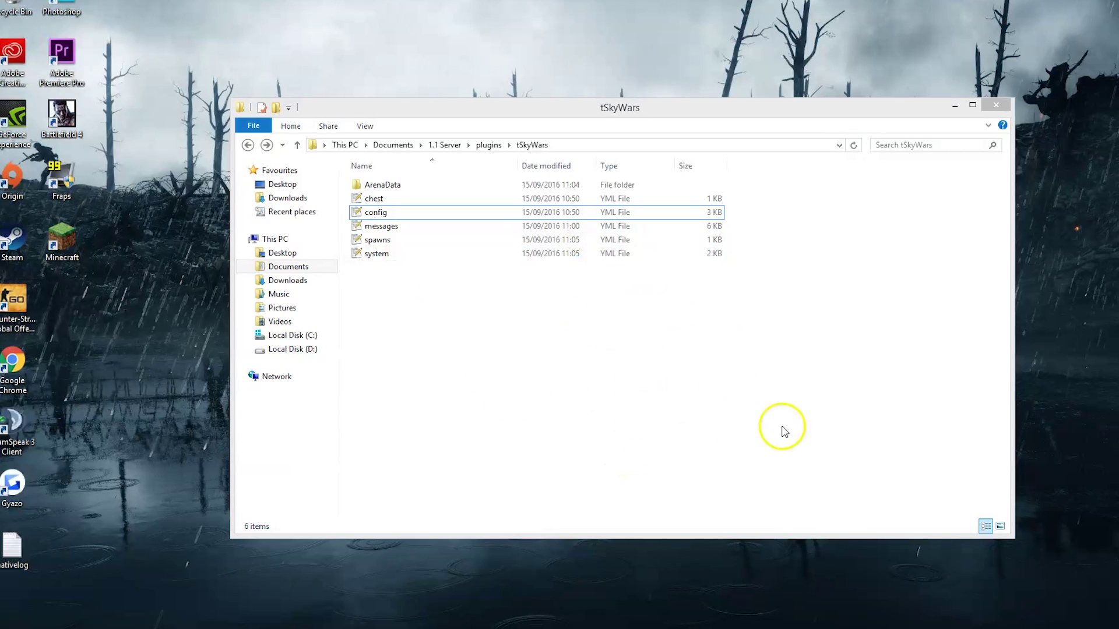
# - Select the tSkyWars YML files, including spawns and system, in Explorer
pyautogui.moveTo(799, 425); pyautogui.dragTo(381, 143)
pyautogui.click(437, 325)
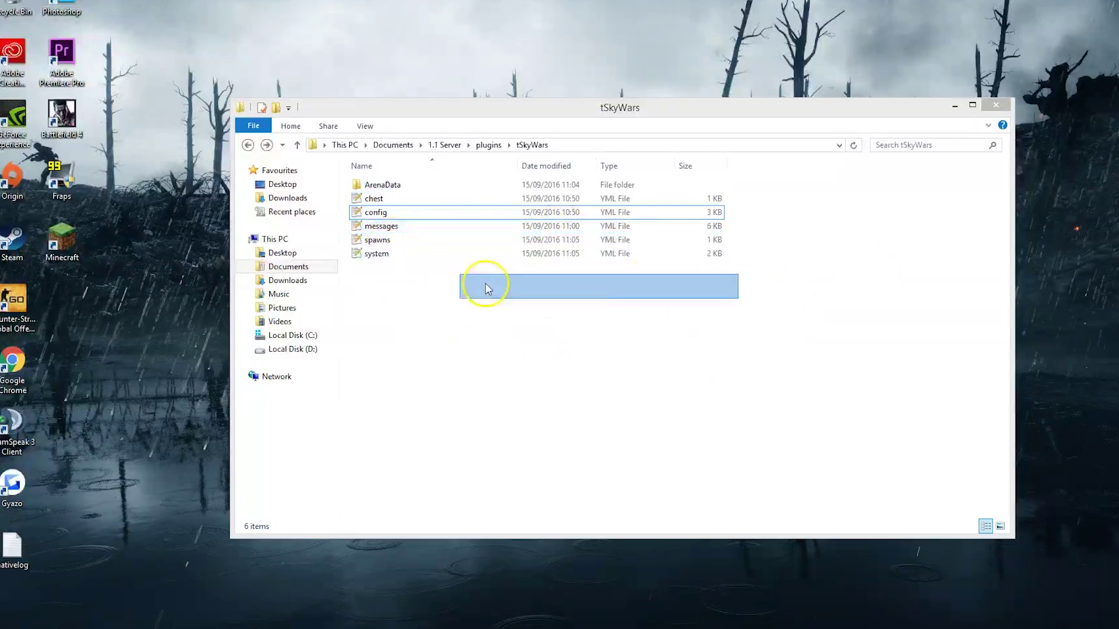
pyautogui.moveTo(406, 247); pyautogui.dragTo(406, 247)
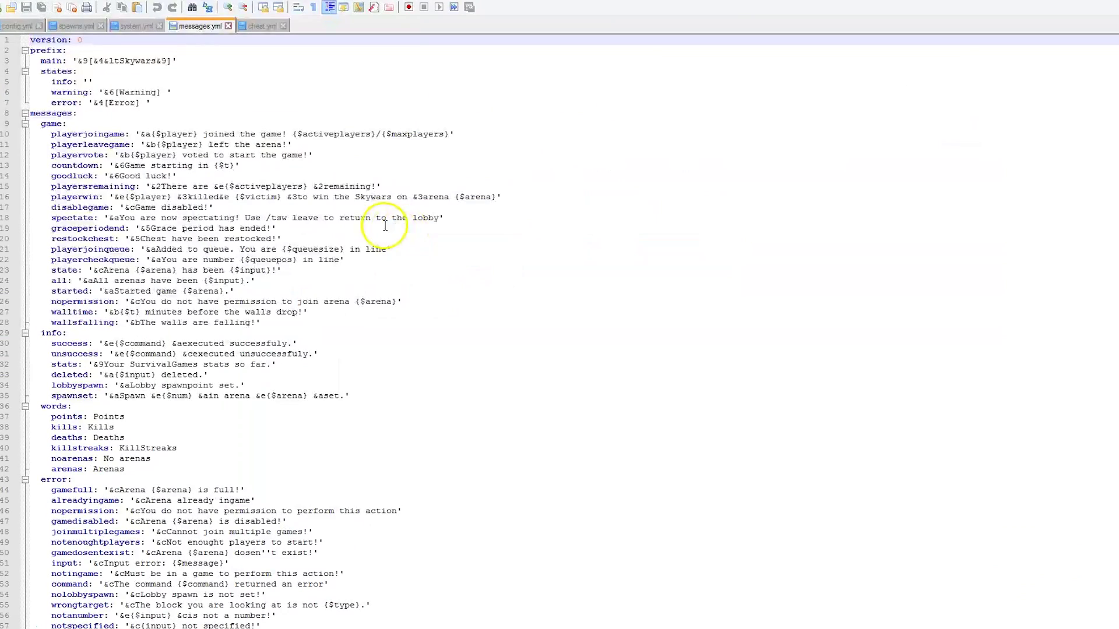
# - Scroll through messages.yml and highlight the prefix block of messages
pyautogui.scroll(-20, 367, 274)
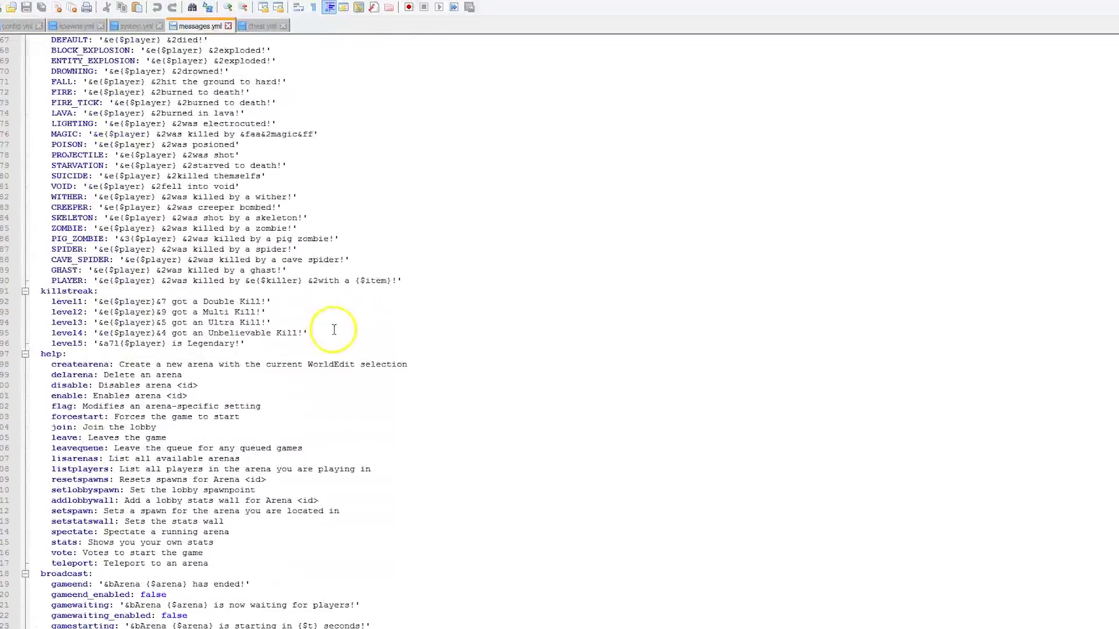
pyautogui.scroll(20, 402, 510)
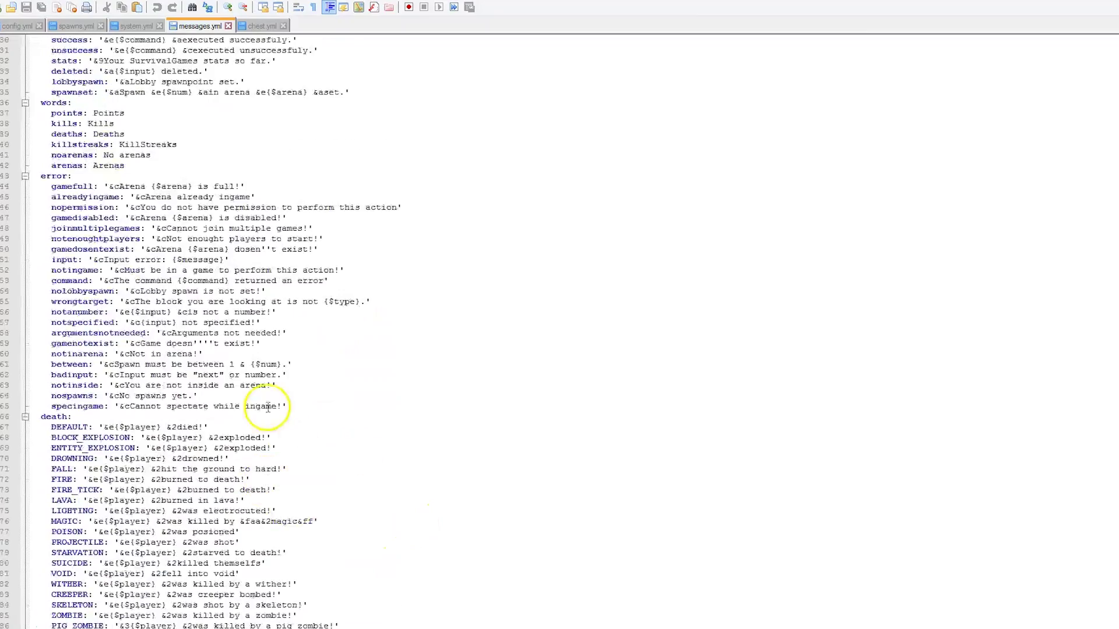
pyautogui.moveTo(152, 107)
pyautogui.mouseDown()
pyautogui.moveTo(116, 63)
pyautogui.moveTo(31, 51)
pyautogui.mouseUp()
pyautogui.click(418, 109)
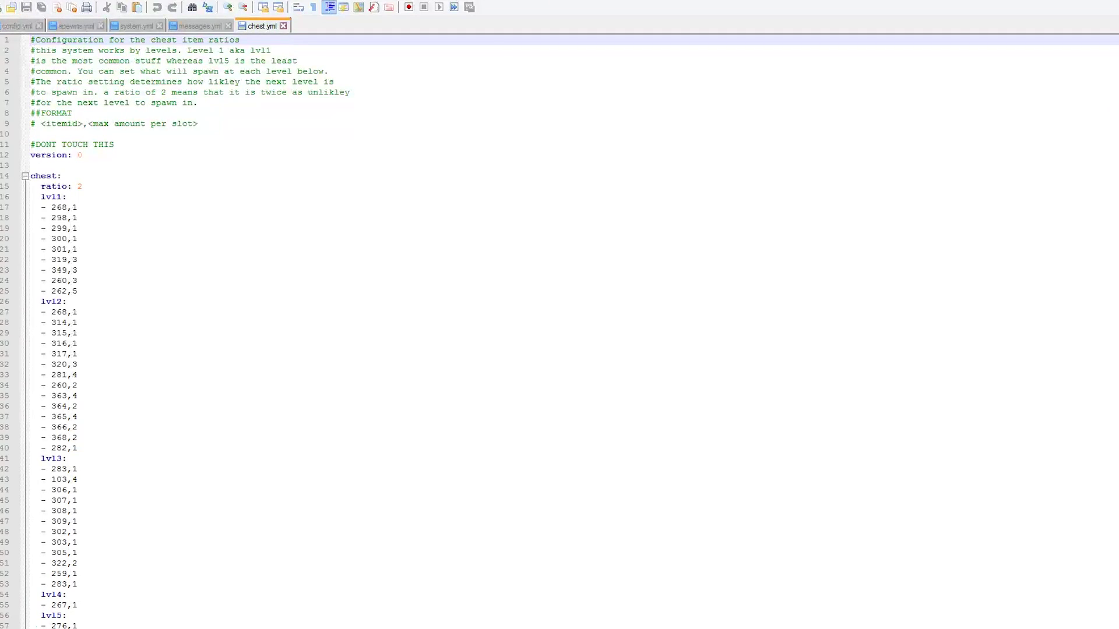
# - Scroll through chest.yml and mark the last two lvl1 chest items
pyautogui.scroll(-4, 1102, 593)
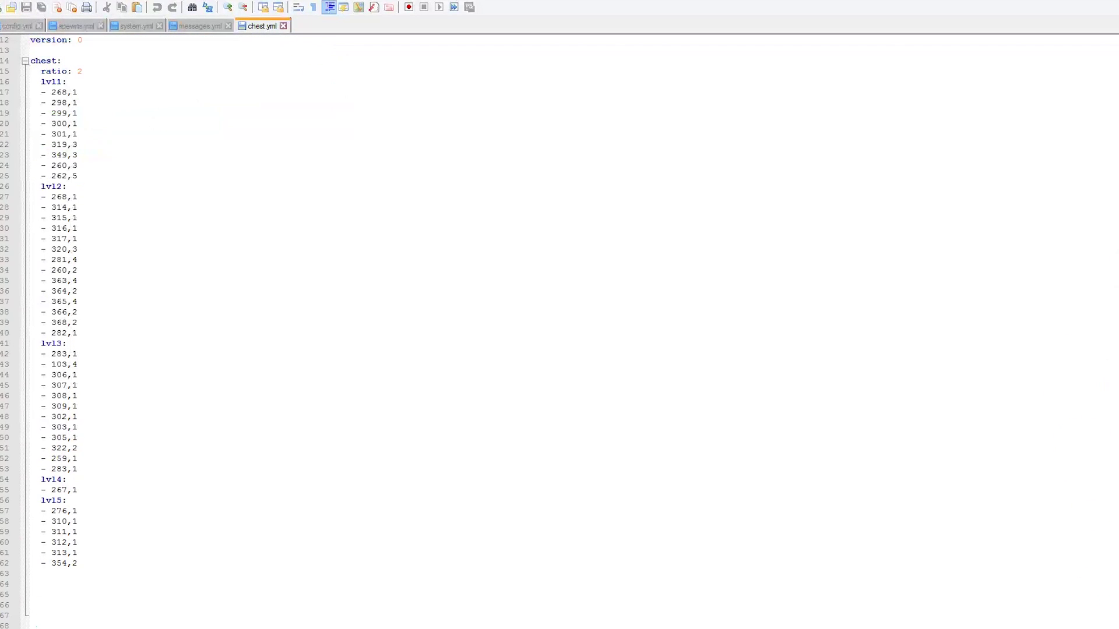
pyautogui.scroll(4, 103, 309)
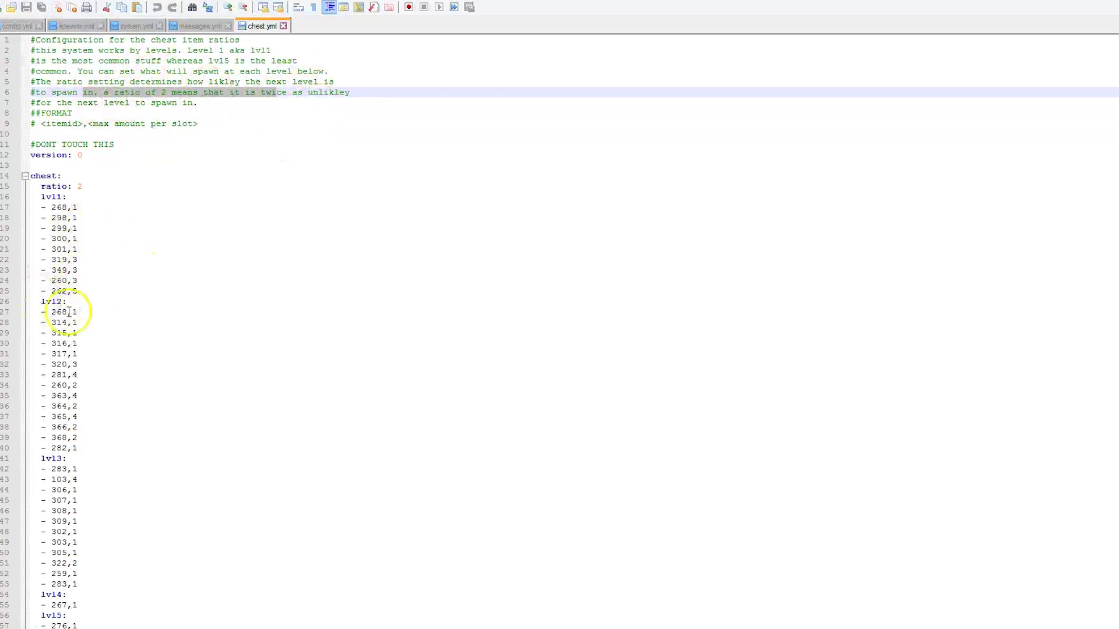
pyautogui.moveTo(113, 292); pyautogui.dragTo(111, 287)
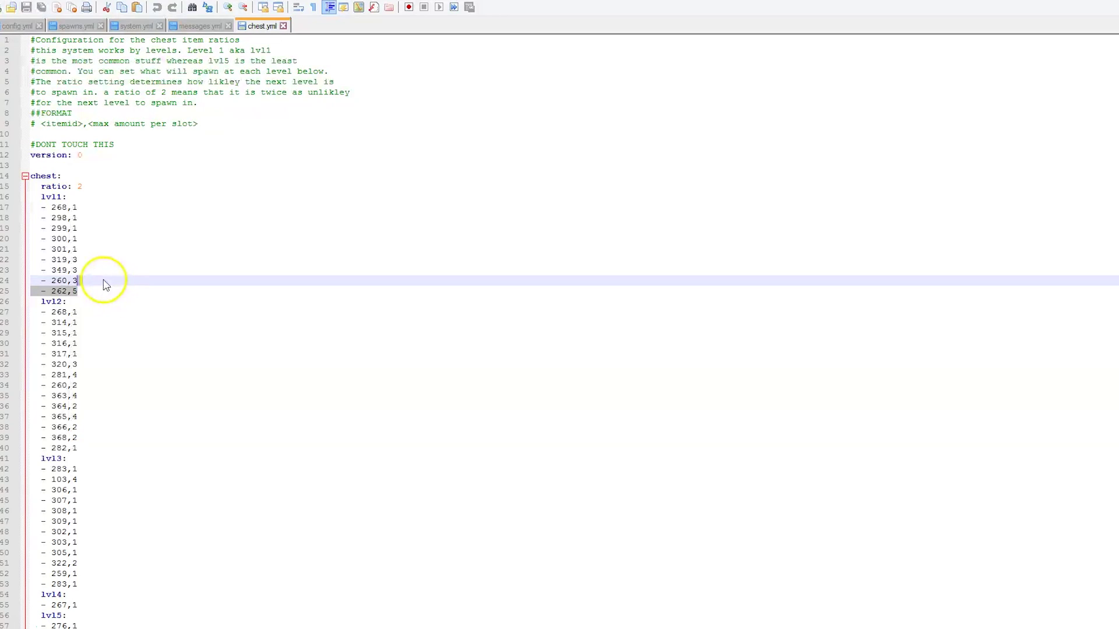
# - Mark the lvl5 chest item list and highlight every amount of 1 in the file
pyautogui.scroll(-4, 92, 276)
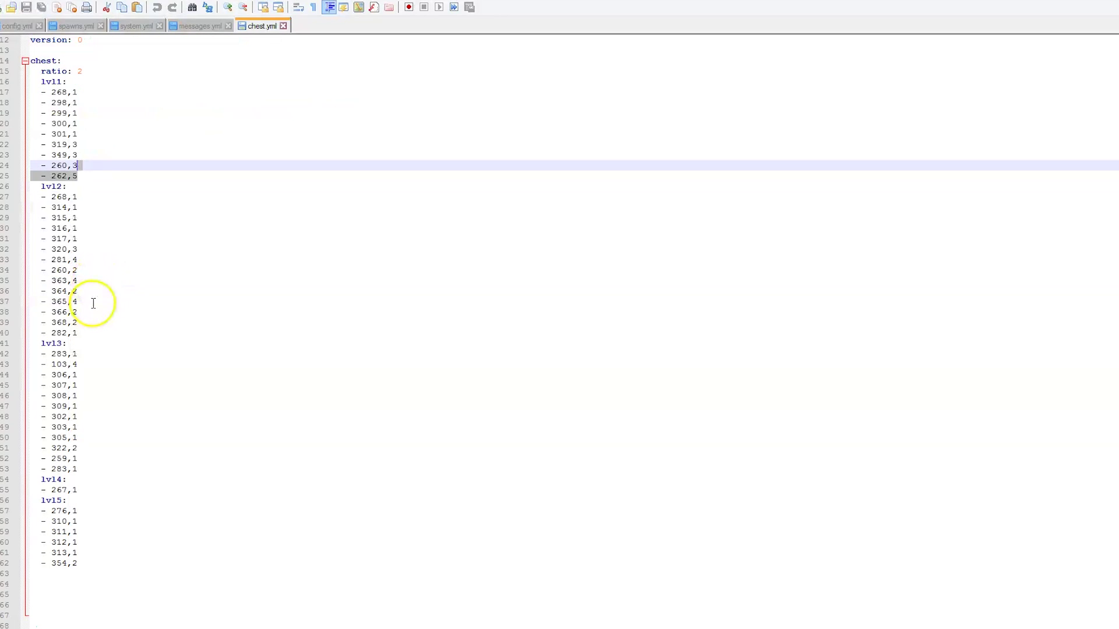
pyautogui.scroll(4, 113, 224)
pyautogui.scroll(-4, 113, 386)
pyautogui.moveTo(87, 563); pyautogui.dragTo(27, 512)
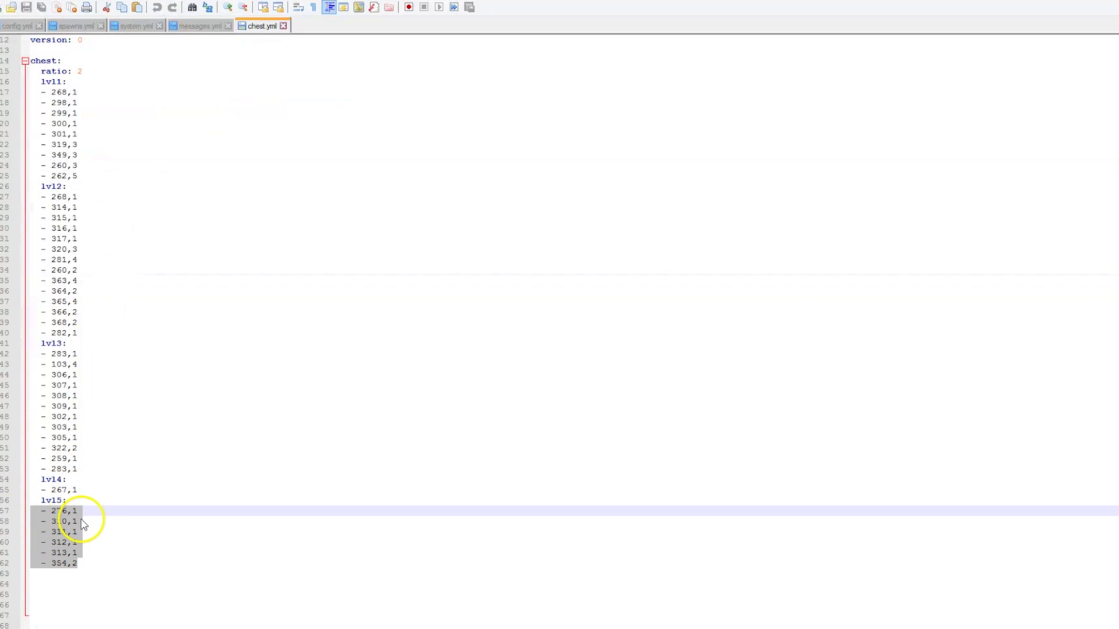
pyautogui.scroll(4, 92, 450)
pyautogui.doubleClick(72, 250)
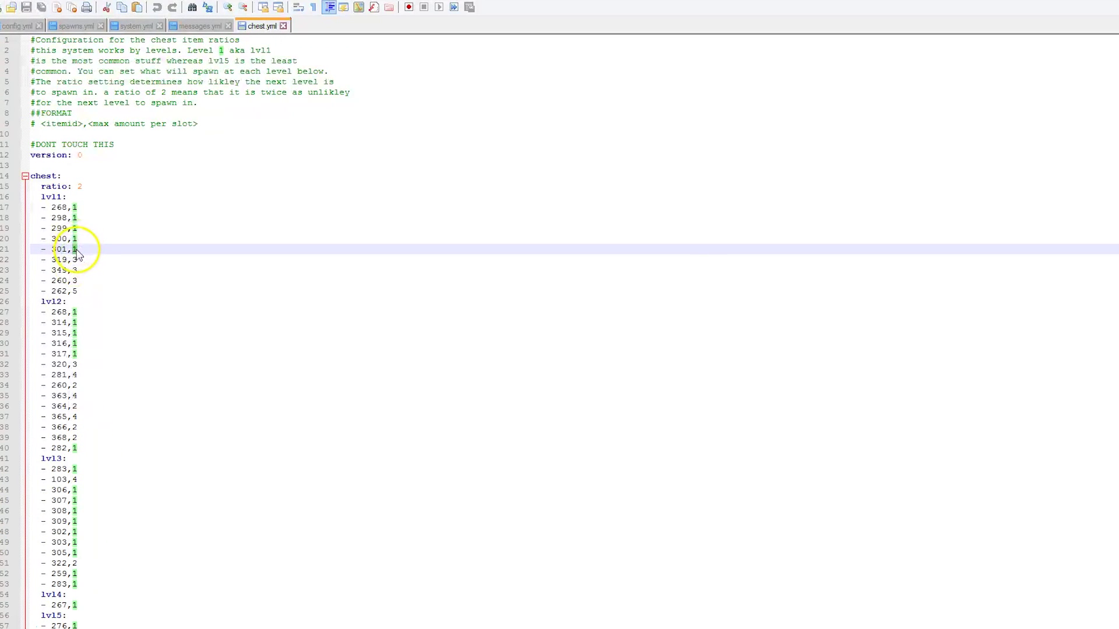
pyautogui.click(111, 193)
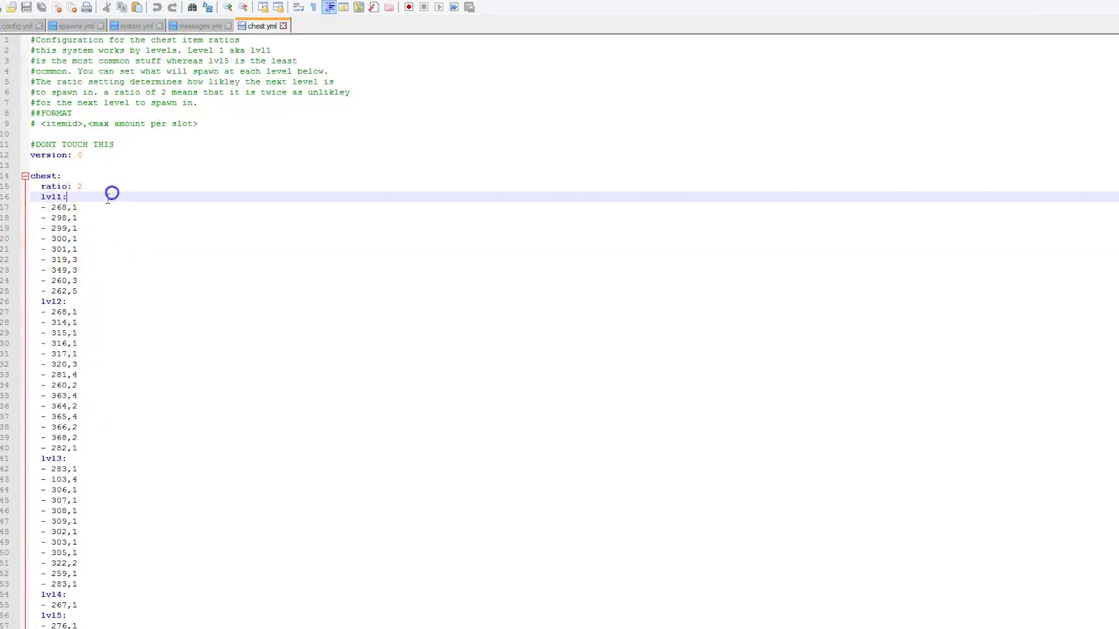
pyautogui.scroll(-4, 113, 360)
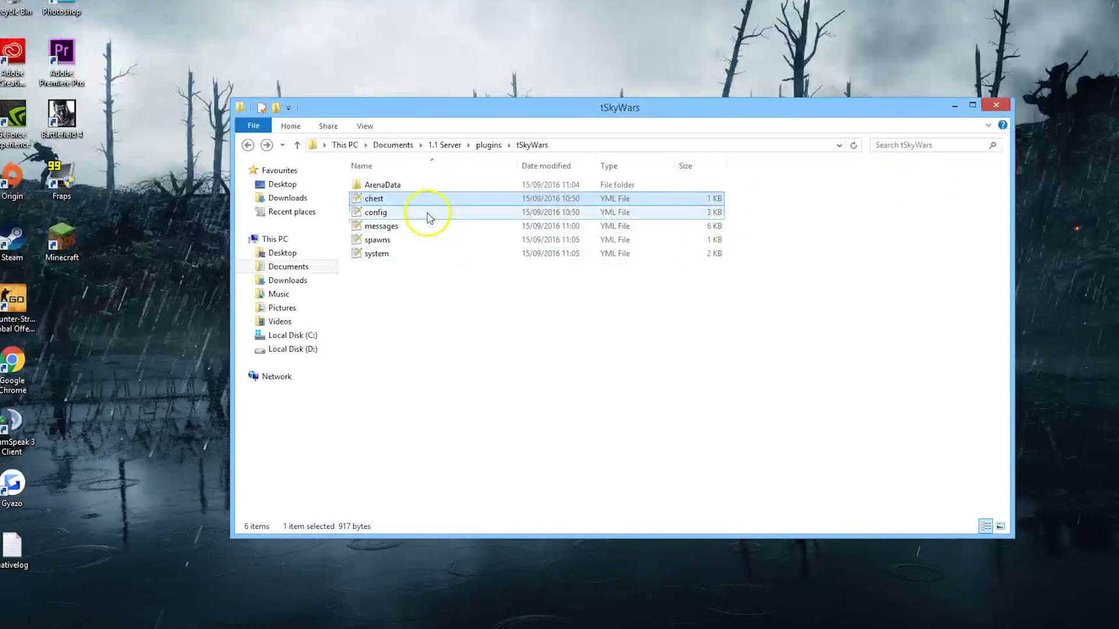
# - Open config.yml and mark the auto-start-time setting
pyautogui.doubleClick(429, 218)
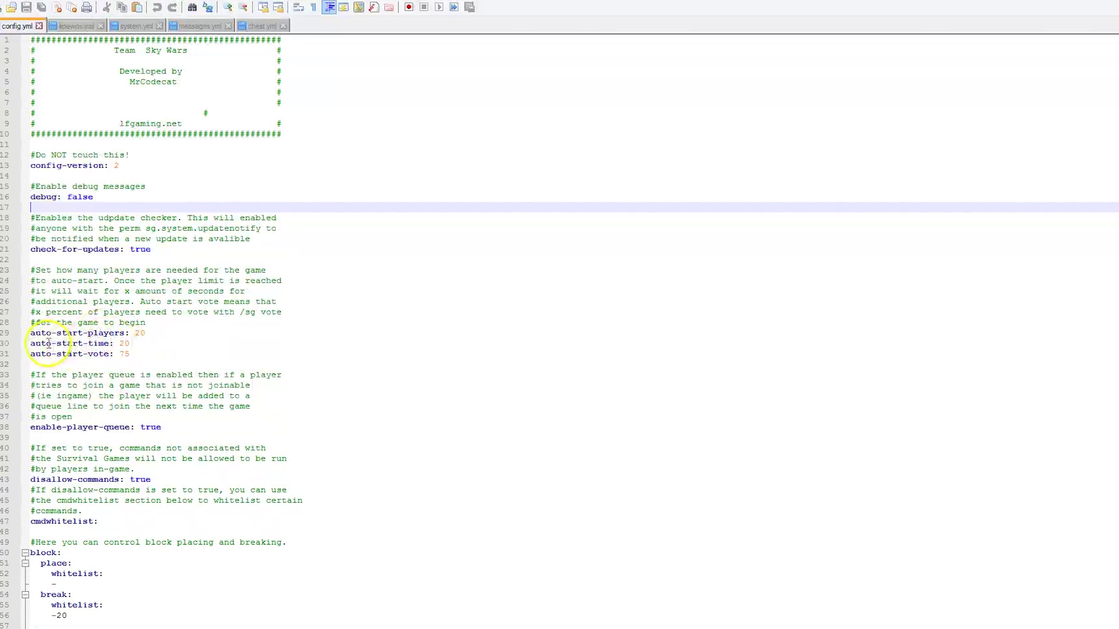
pyautogui.moveTo(47, 344); pyautogui.dragTo(110, 341)
pyautogui.click(187, 384)
# - Scroll through config.yml, selecting the player queue and SQL settings lines
pyautogui.scroll(-4, 187, 379)
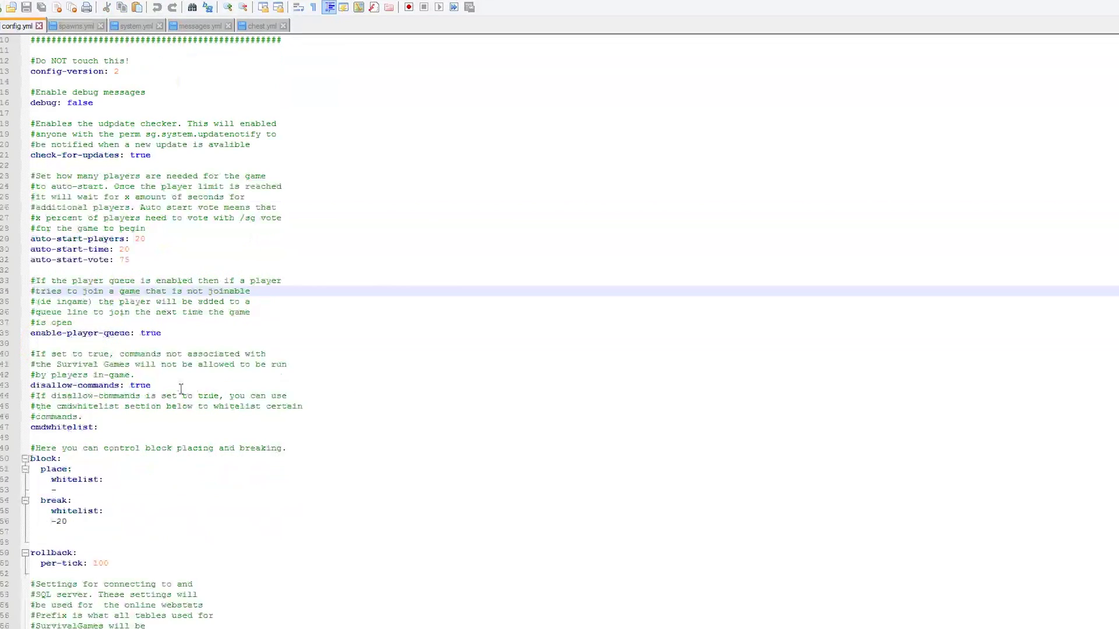
pyautogui.moveTo(162, 302); pyautogui.dragTo(50, 301)
pyautogui.scroll(-6, 125, 362)
pyautogui.scroll(-3, 193, 452)
pyautogui.moveTo(174, 438); pyautogui.dragTo(30, 363)
pyautogui.scroll(-6, 82, 426)
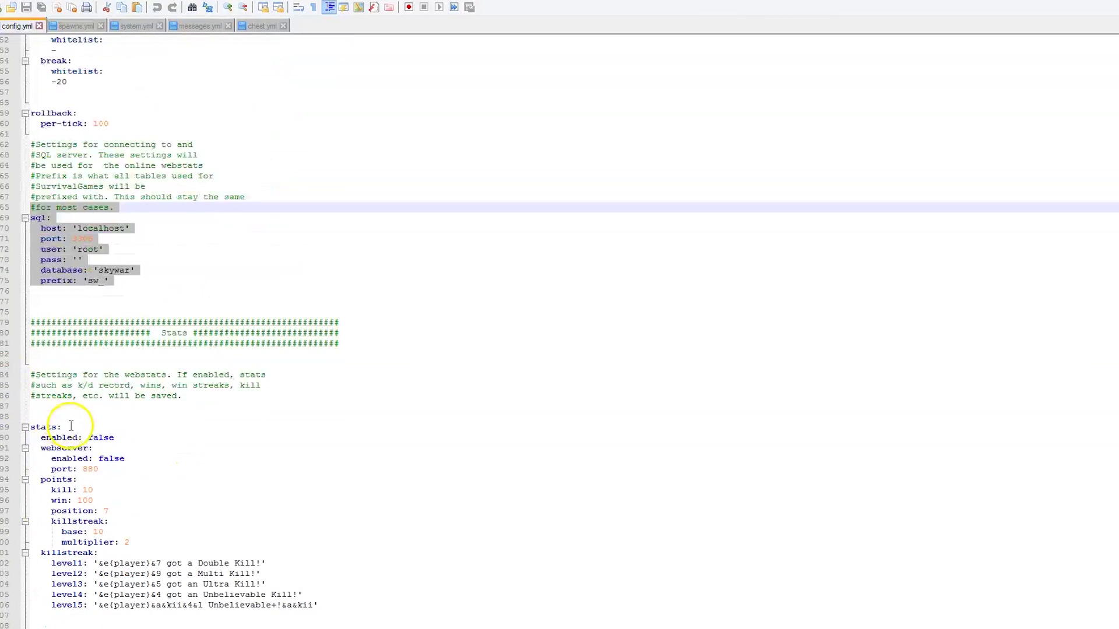
pyautogui.scroll(5, 286, 478)
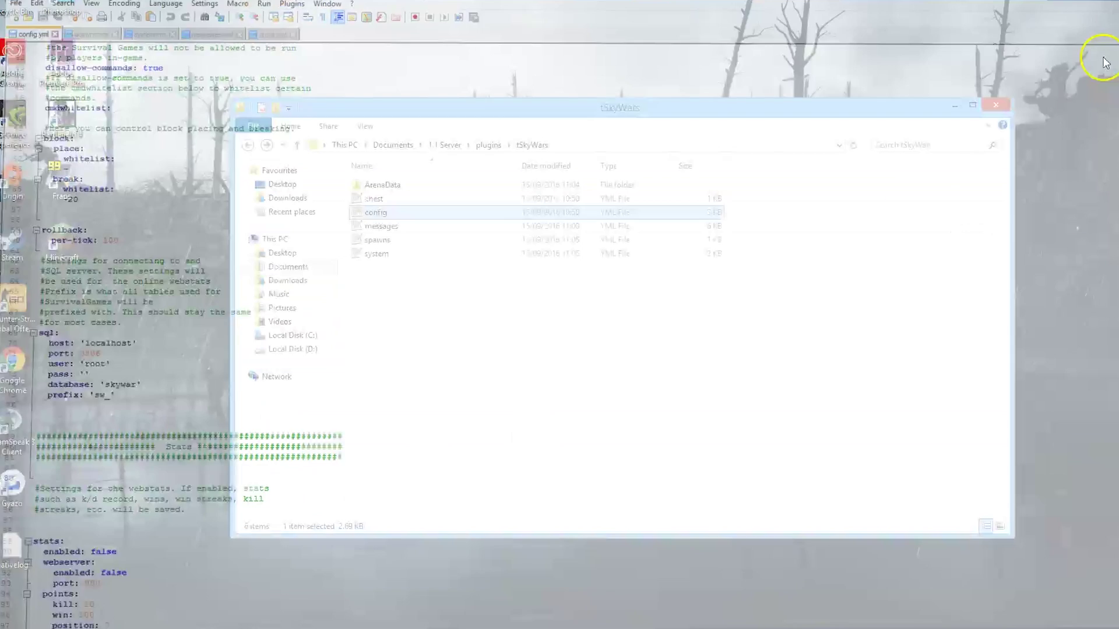
pyautogui.click(608, 356)
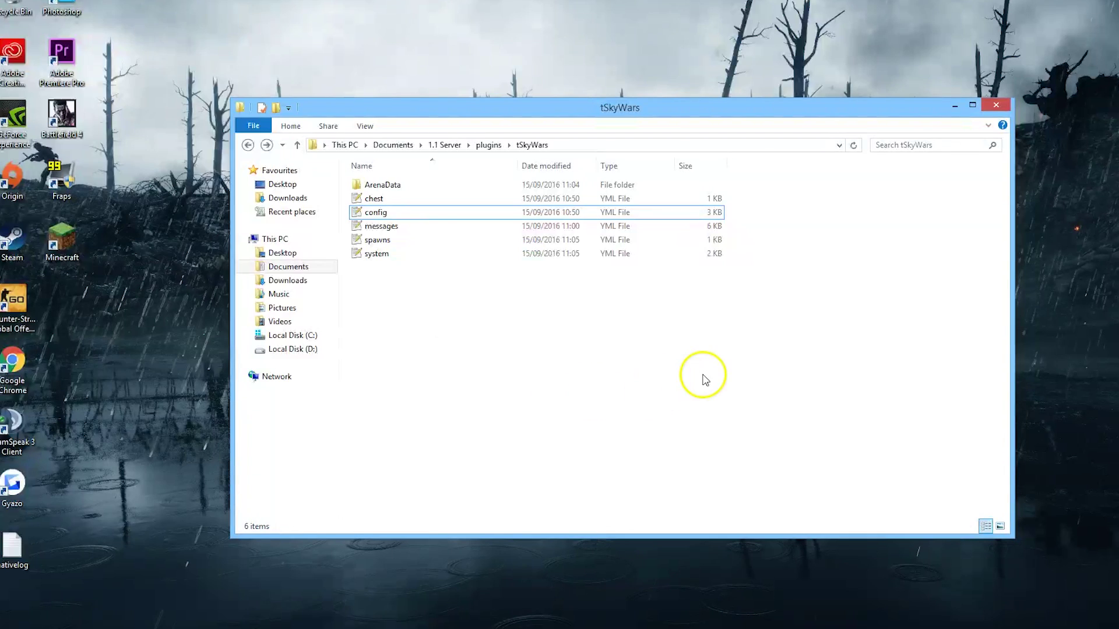